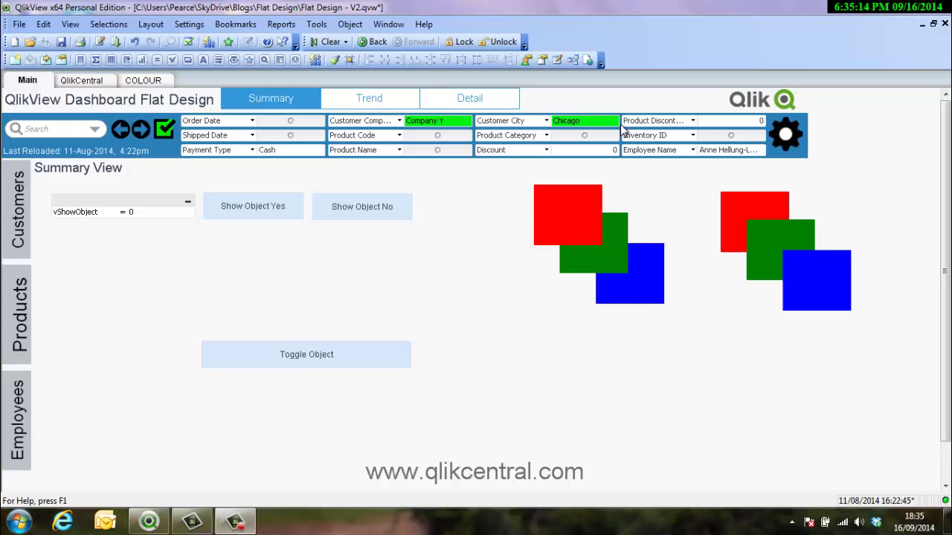
- Open and close the Advanced Filter panel, then show and hide the Current Selections list
left_click(790, 140)
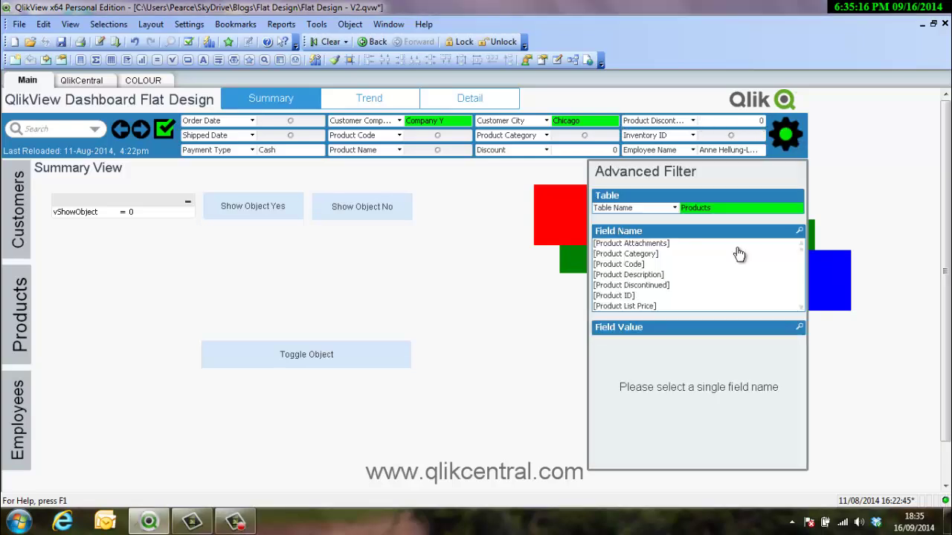
left_click(780, 146)
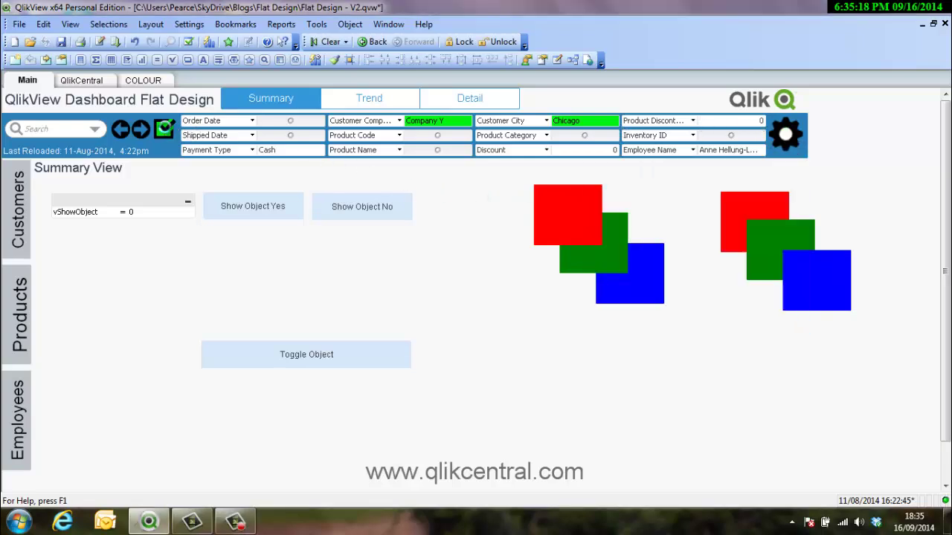
left_click(165, 130)
left_click(164, 132)
- Open the Customers side panel, switch to Products, then close it
left_click(21, 216)
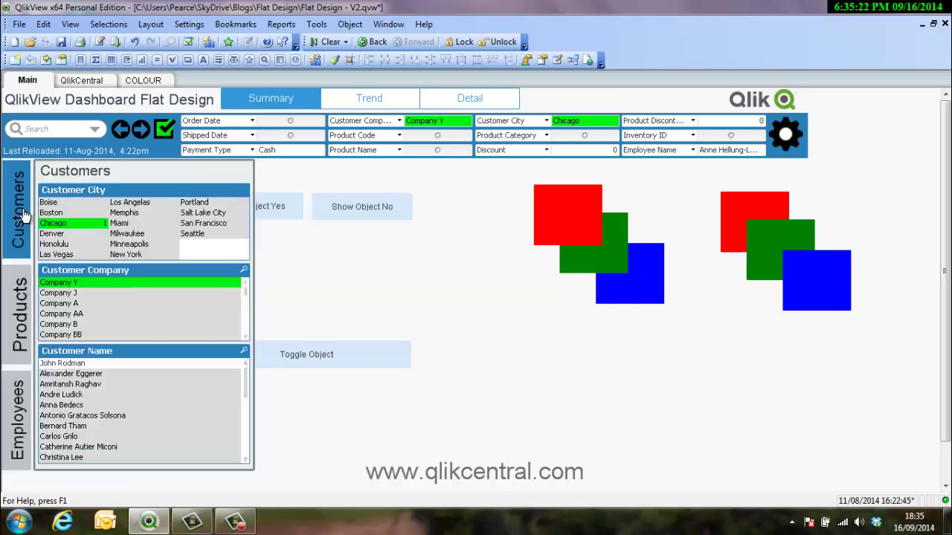
left_click(22, 298)
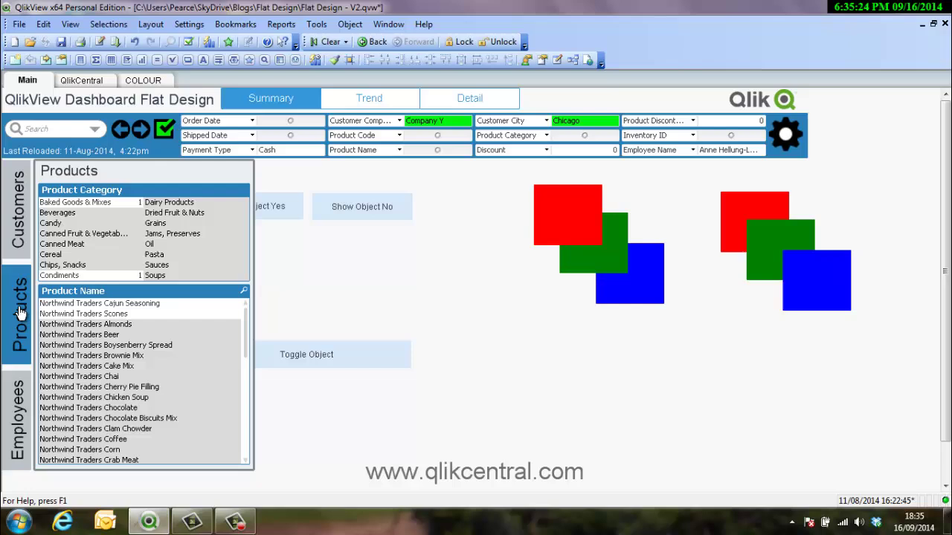
left_click(30, 311)
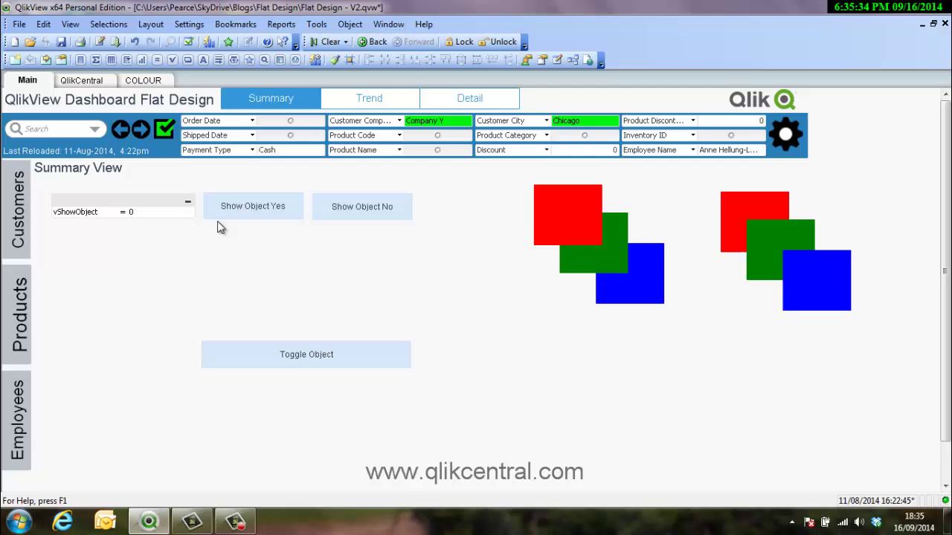
- Make the Show Object Yes button show conditionally with 1=1 and apply it
right_click(285, 213)
left_click(313, 215)
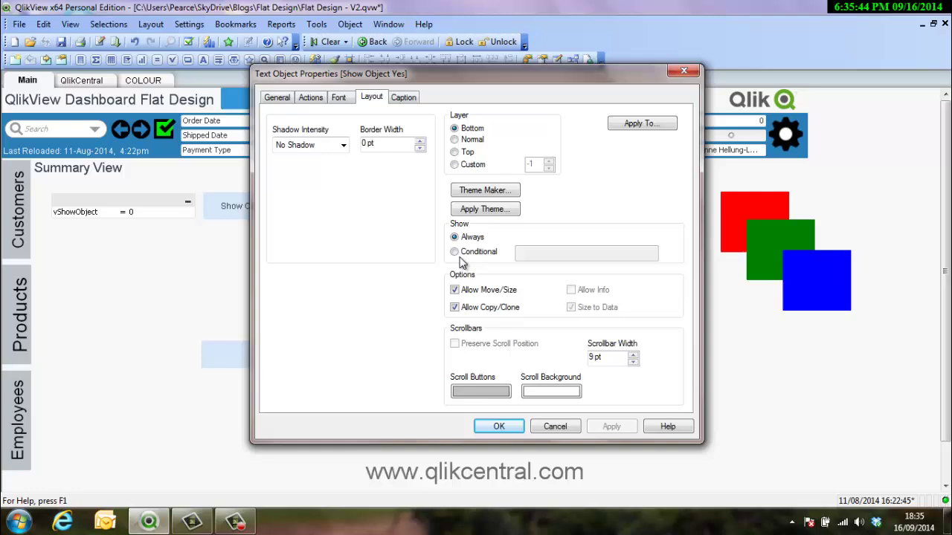
left_click(457, 253)
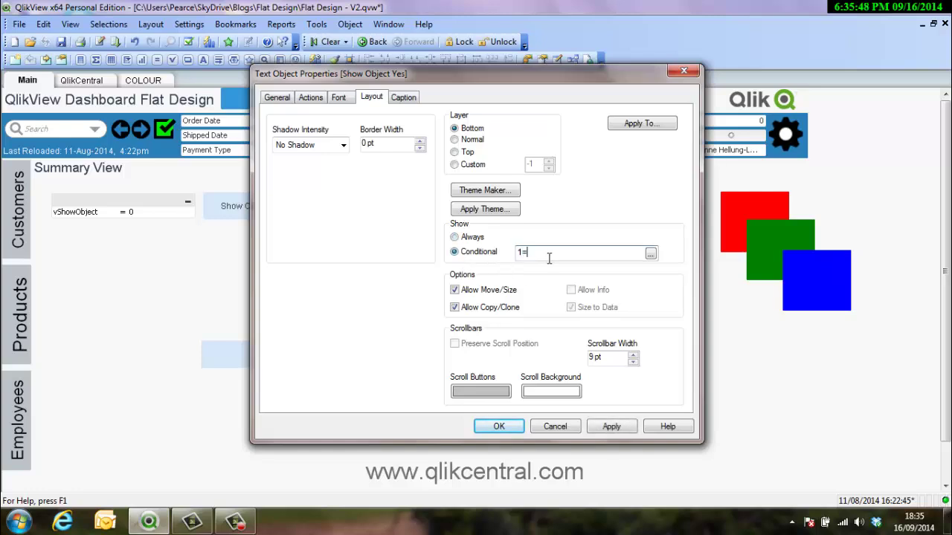
left_click(611, 427)
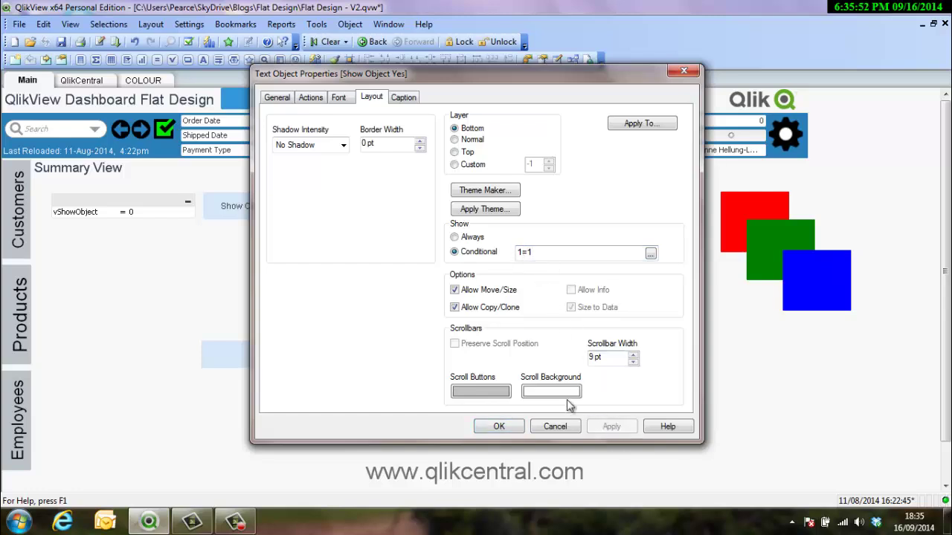
left_click(498, 427)
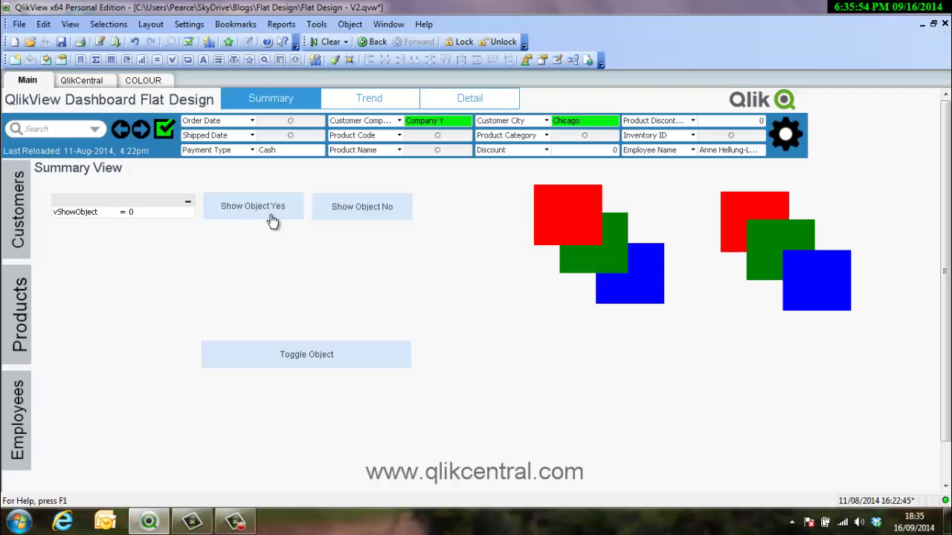
- Change the condition to 1=0 to hide Show Object Yes, then set Show to Always
right_click(275, 216)
left_click(302, 225)
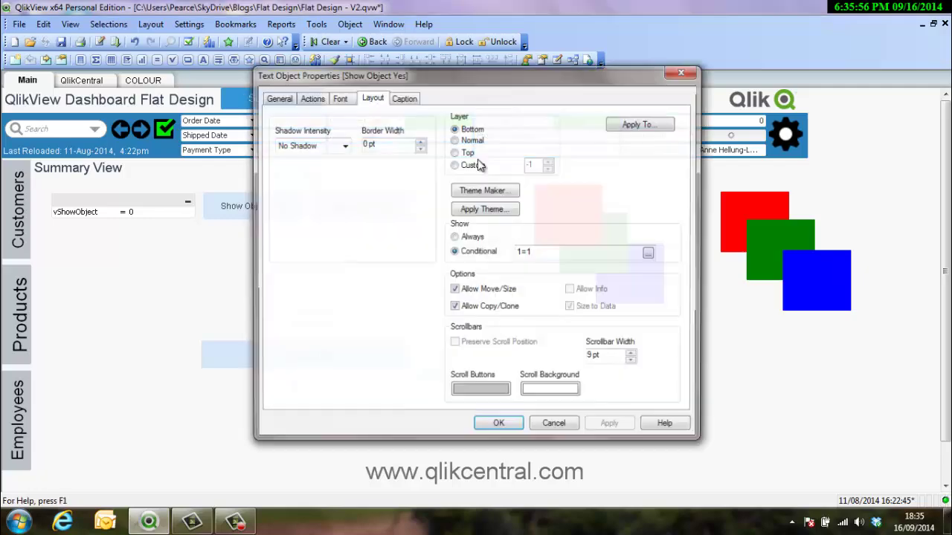
left_click_drag(460, 68, 603, 67)
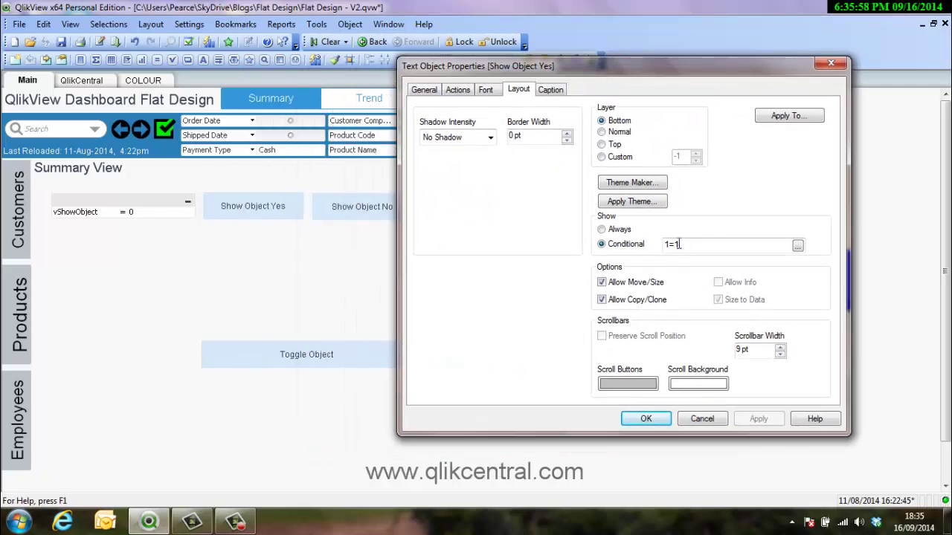
left_click_drag(679, 244, 674, 243)
type("0")
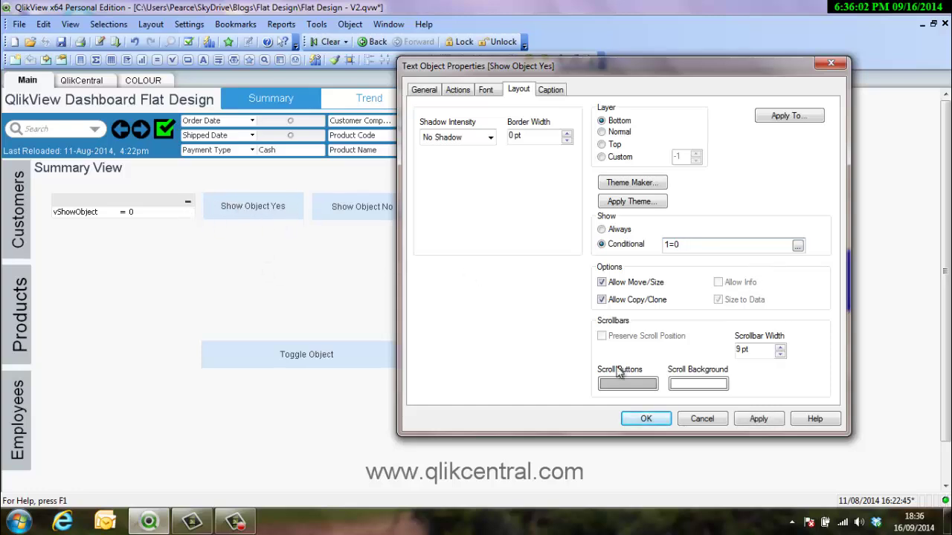
left_click(755, 419)
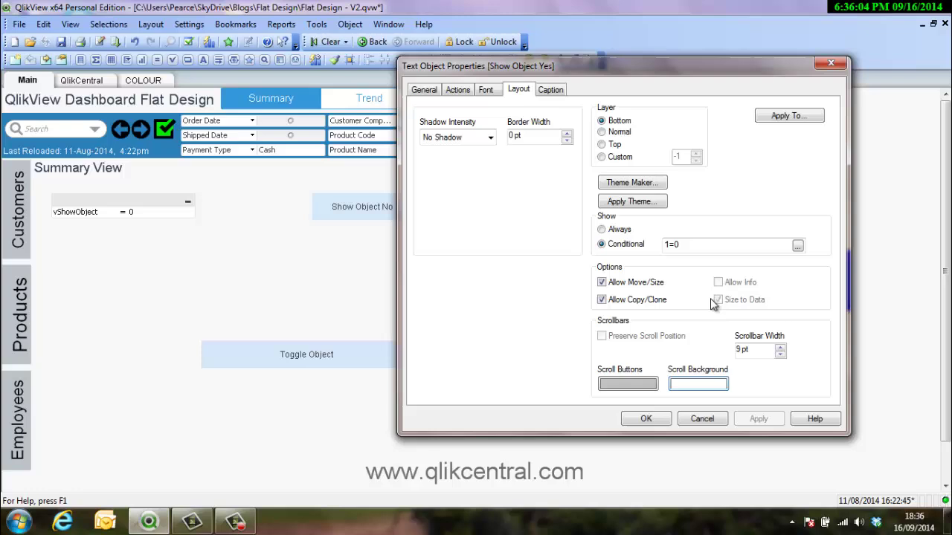
left_click_drag(683, 244, 674, 245)
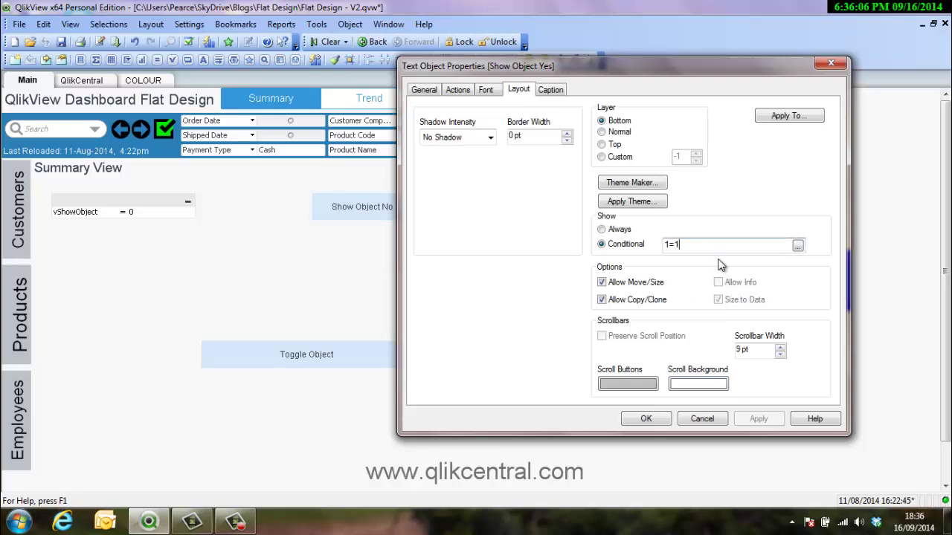
left_click(633, 230)
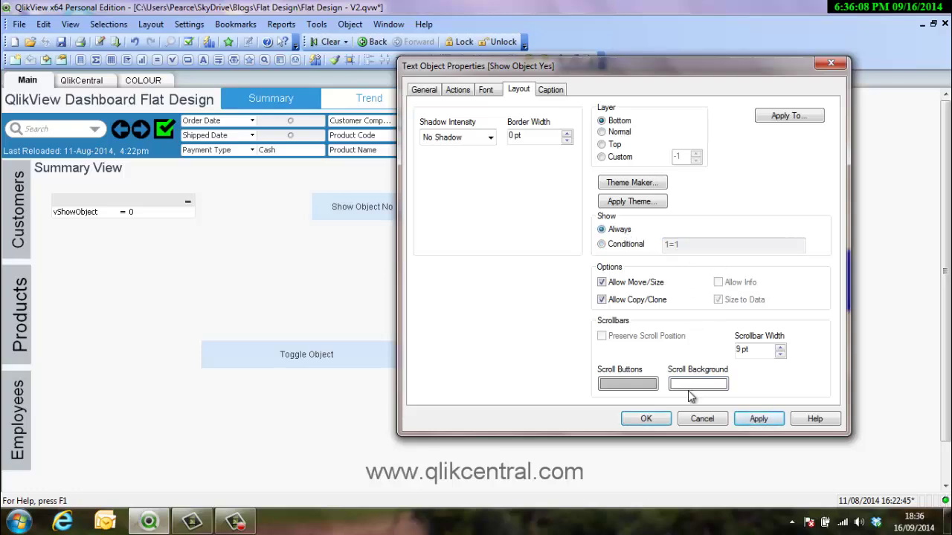
left_click(647, 419)
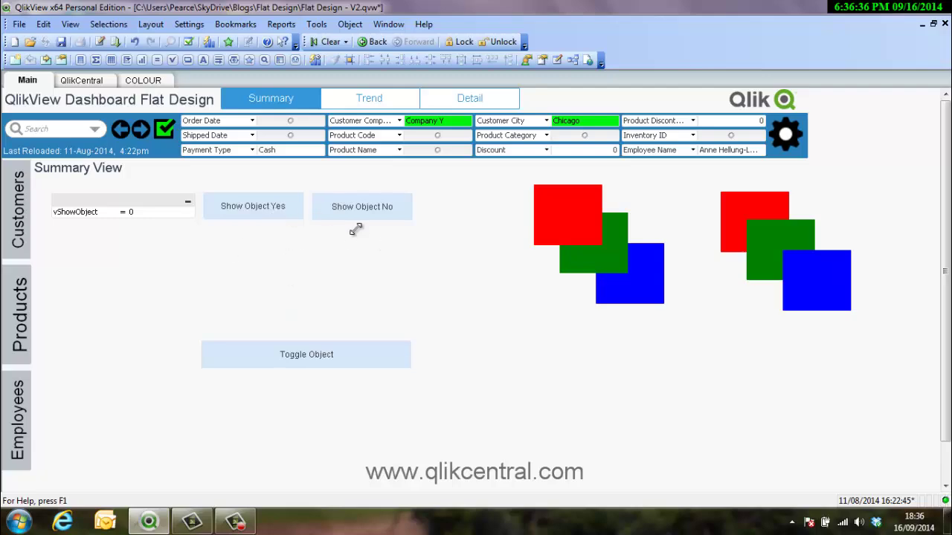
right_click(266, 216)
left_click(301, 216)
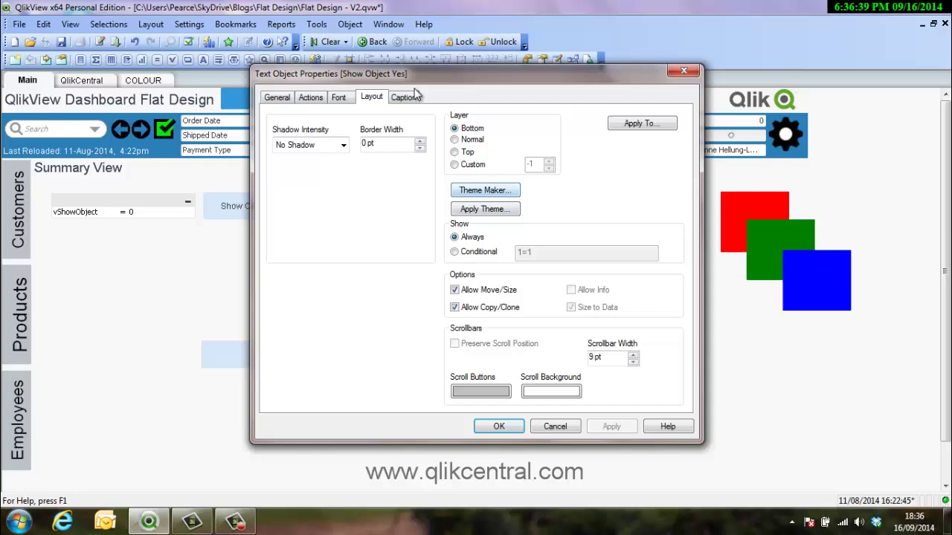
left_click(313, 99)
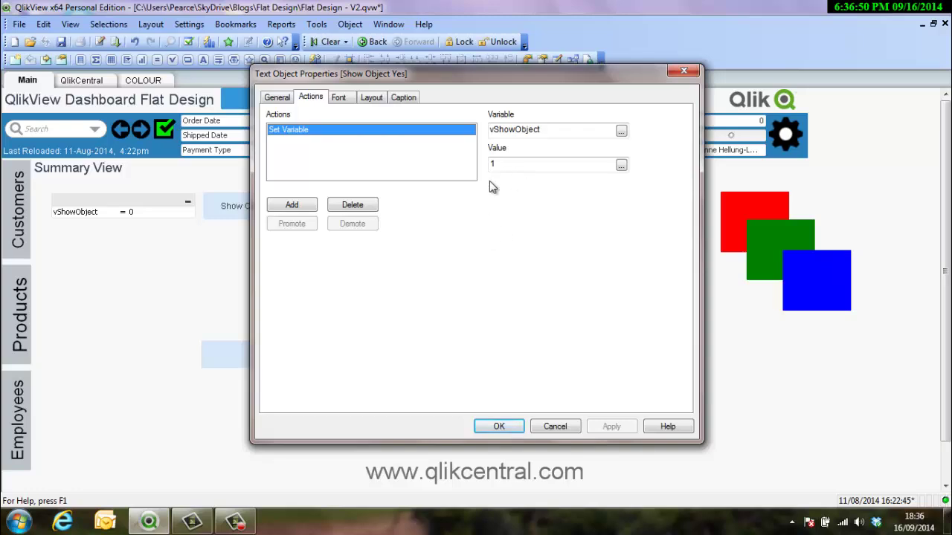
left_click(503, 430)
right_click(375, 220)
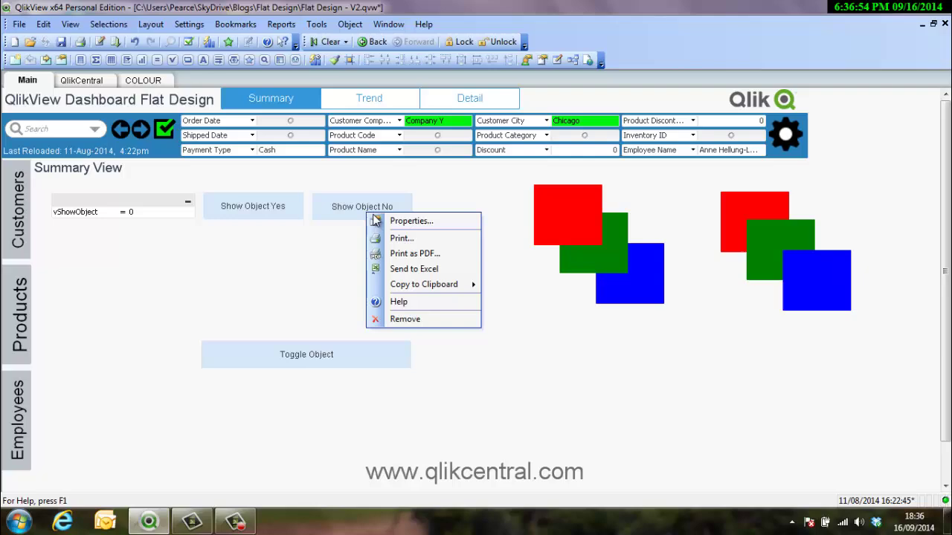
left_click(379, 221)
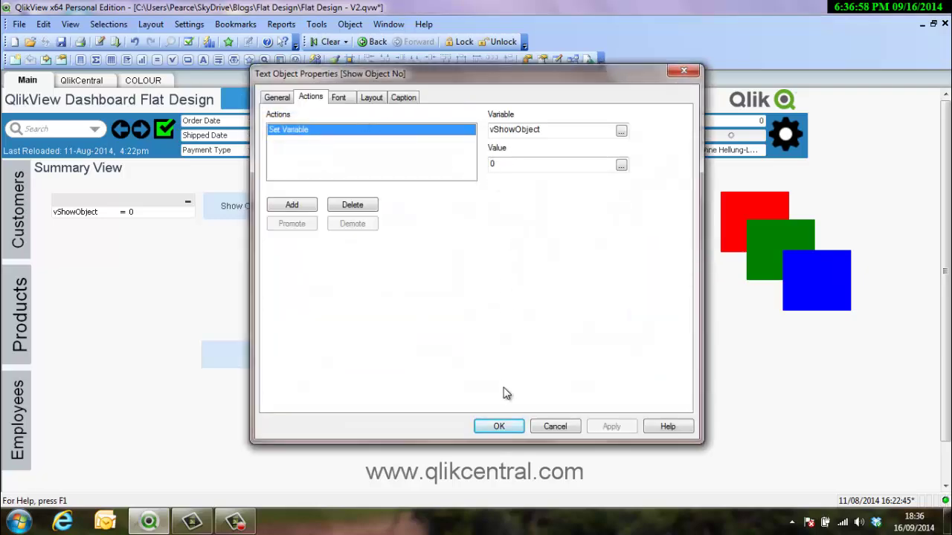
left_click(499, 427)
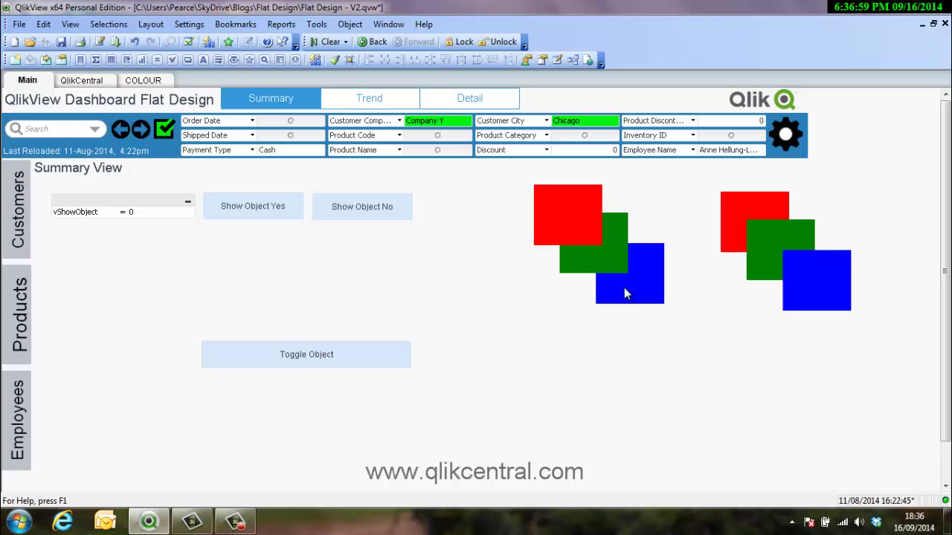
- Test the Show Object Yes and No buttons, leaving Hello World showing
left_click(294, 215)
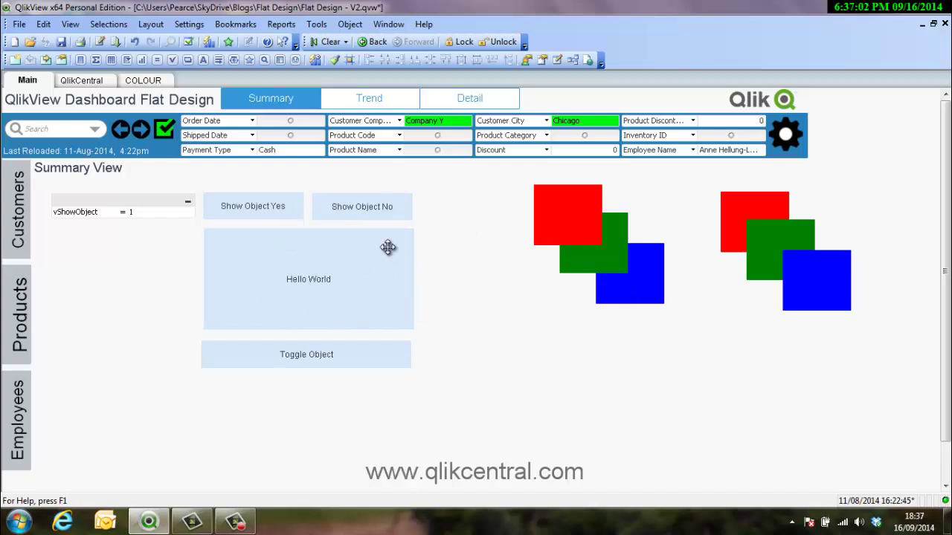
left_click(369, 218)
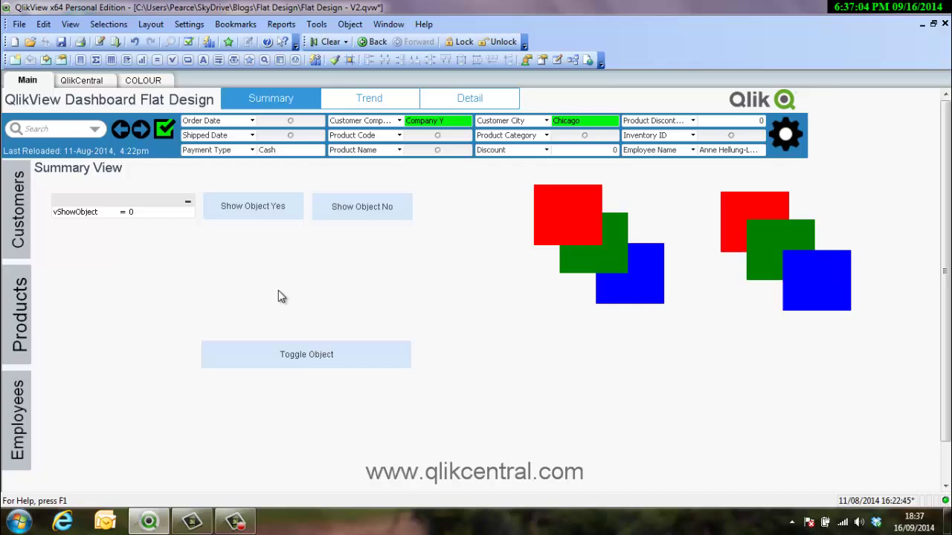
left_click(283, 213)
- Set Hello World's Layout Show option to Conditional with vShowObject=1
right_click(348, 258)
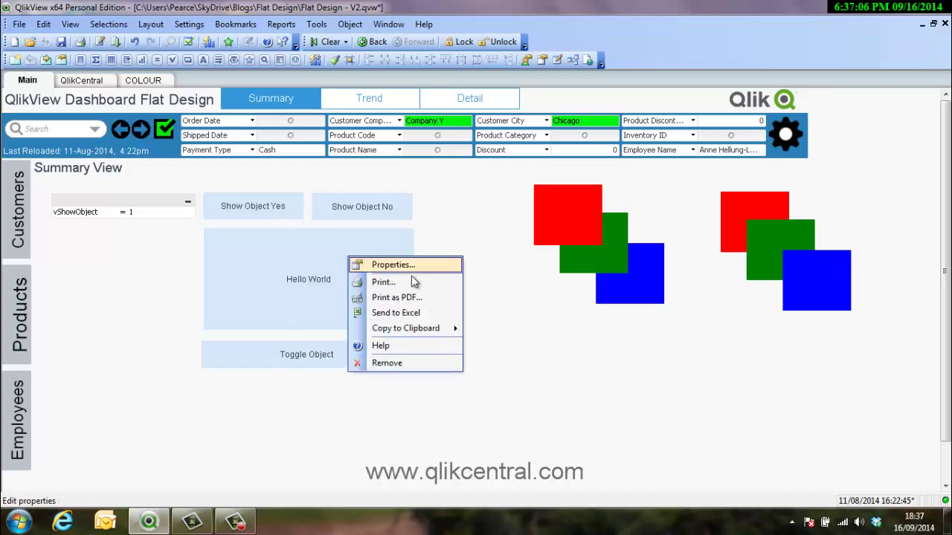
left_click(408, 265)
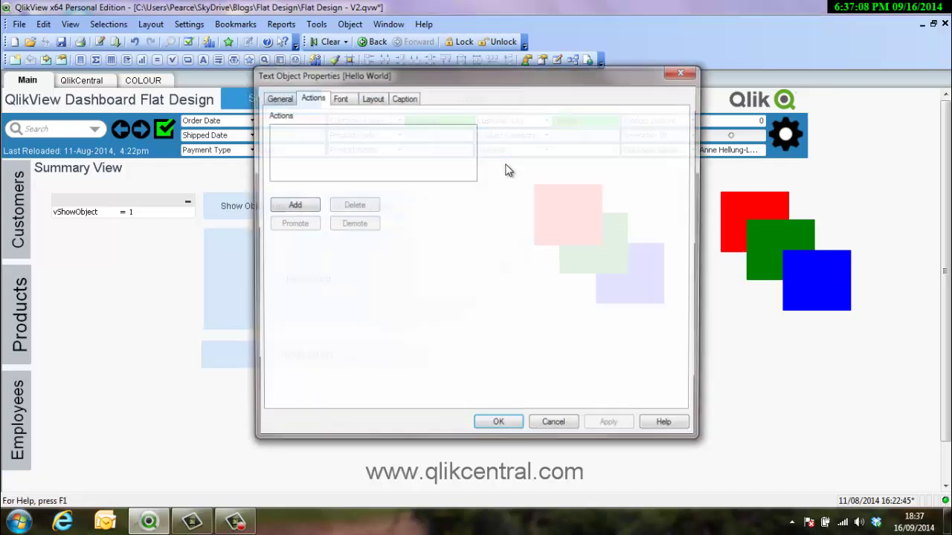
left_click(372, 99)
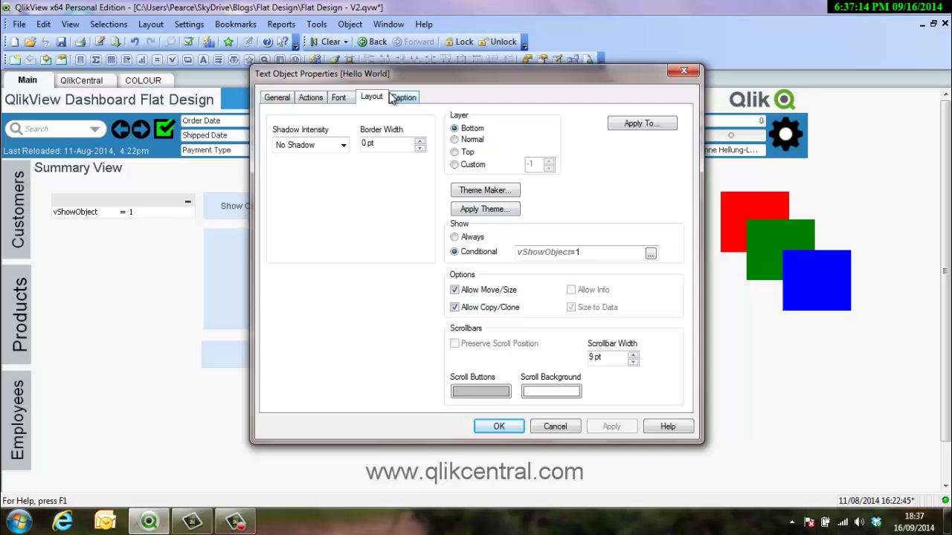
left_click_drag(507, 74, 742, 58)
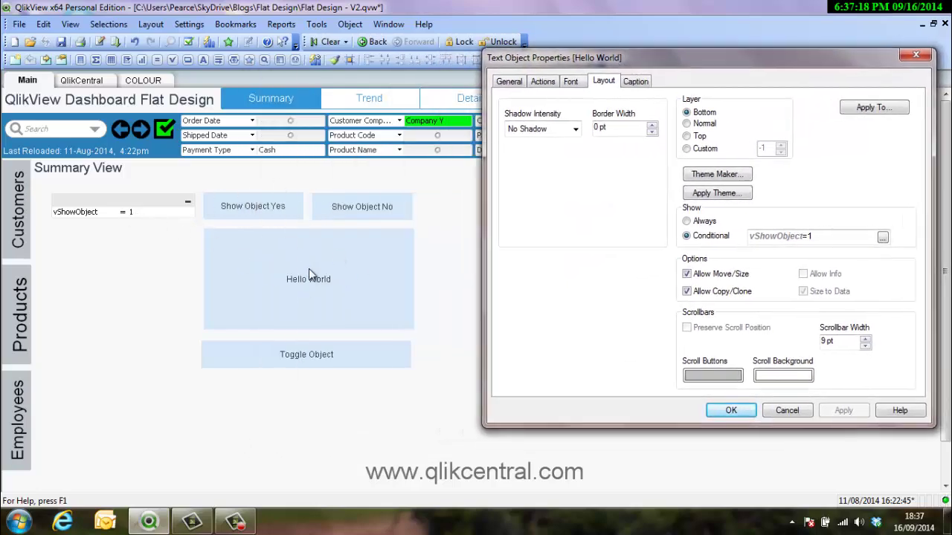
left_click(731, 410)
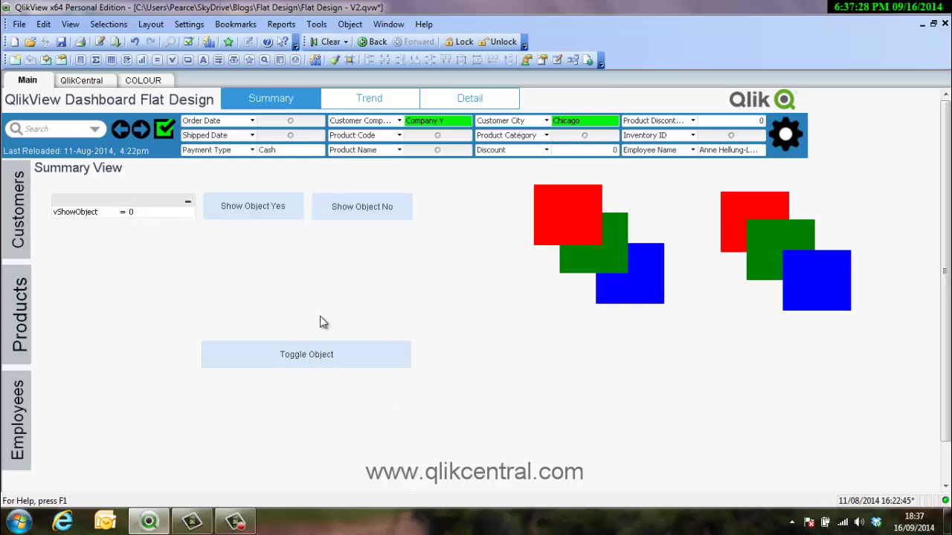
- Add an External > Set Variable action to the Toggle Object
right_click(299, 353)
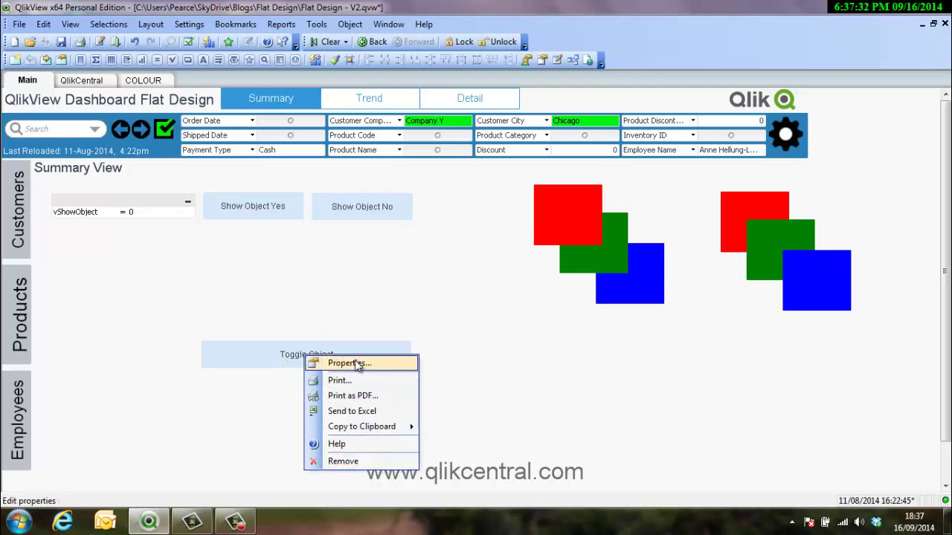
left_click(559, 229)
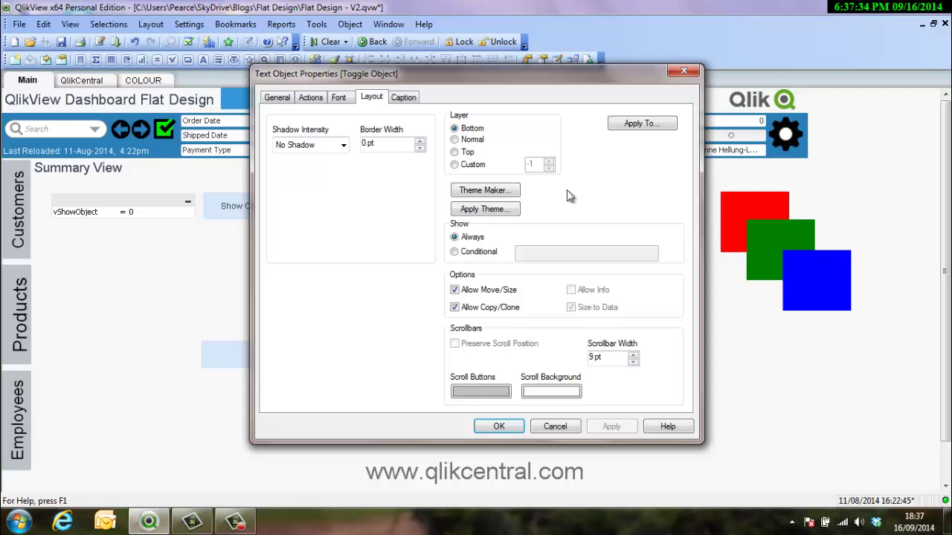
left_click(311, 98)
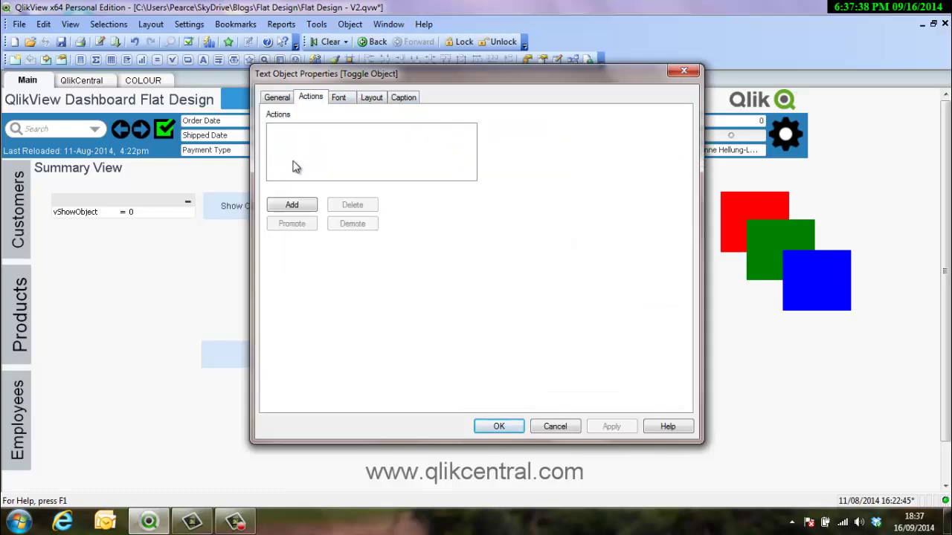
left_click_drag(443, 71, 600, 58)
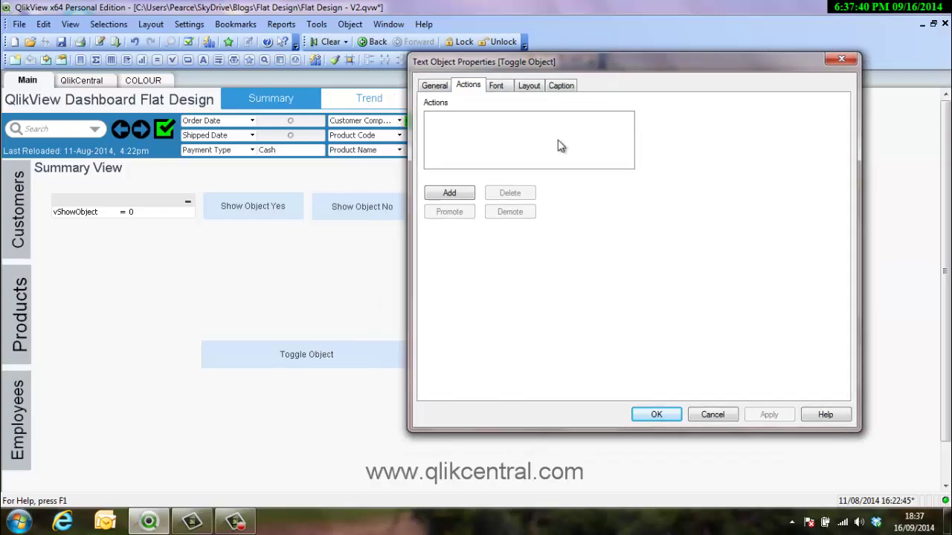
left_click(469, 192)
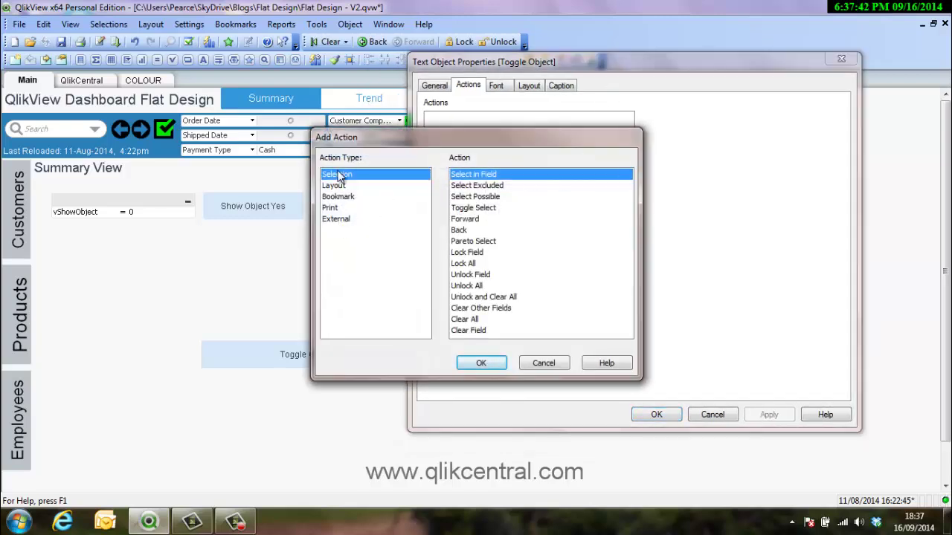
left_click(338, 219)
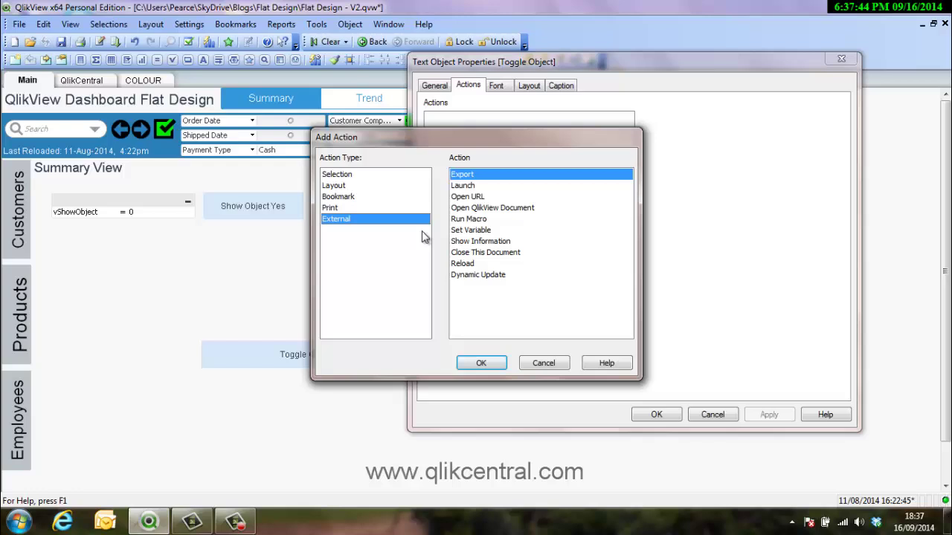
left_click(482, 230)
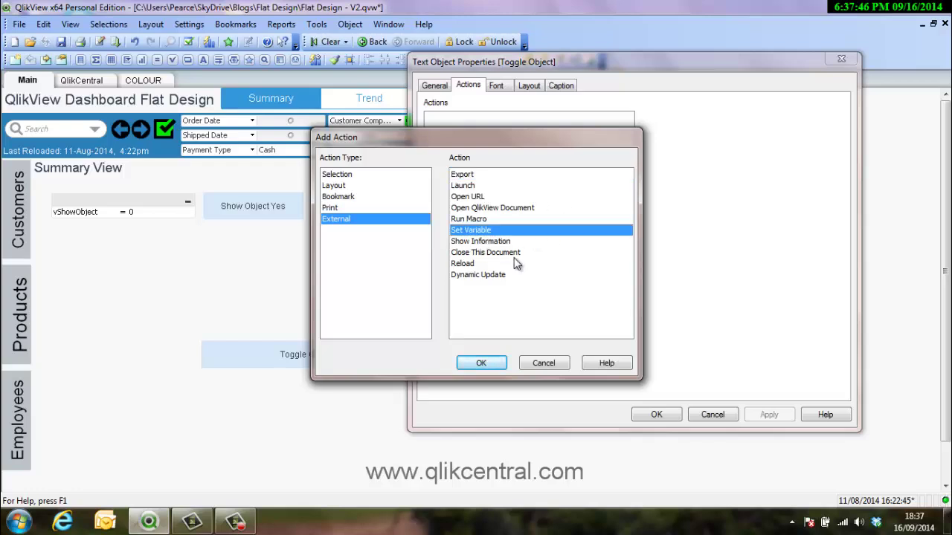
left_click(487, 363)
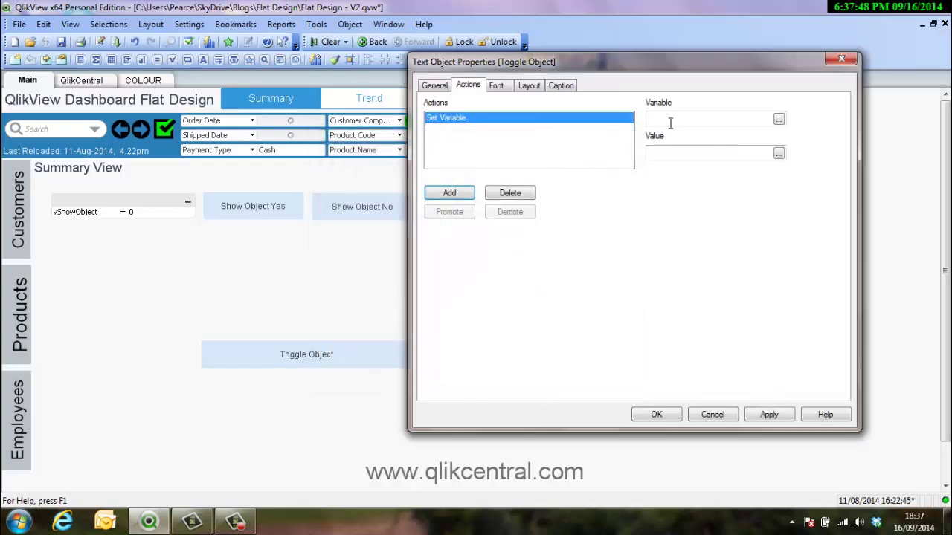
- Pick vShowObject as the action's variable from the expression editor's Variables list
left_click(670, 122)
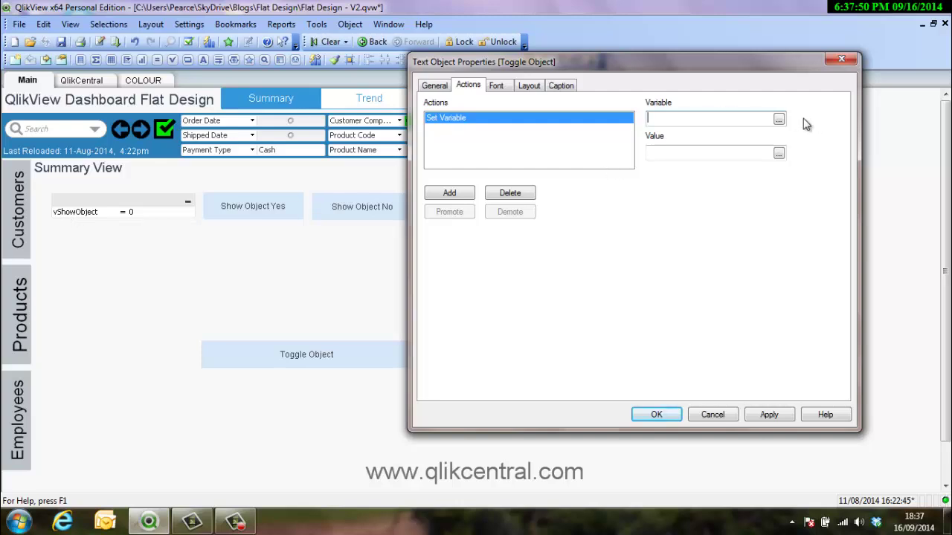
left_click(778, 120)
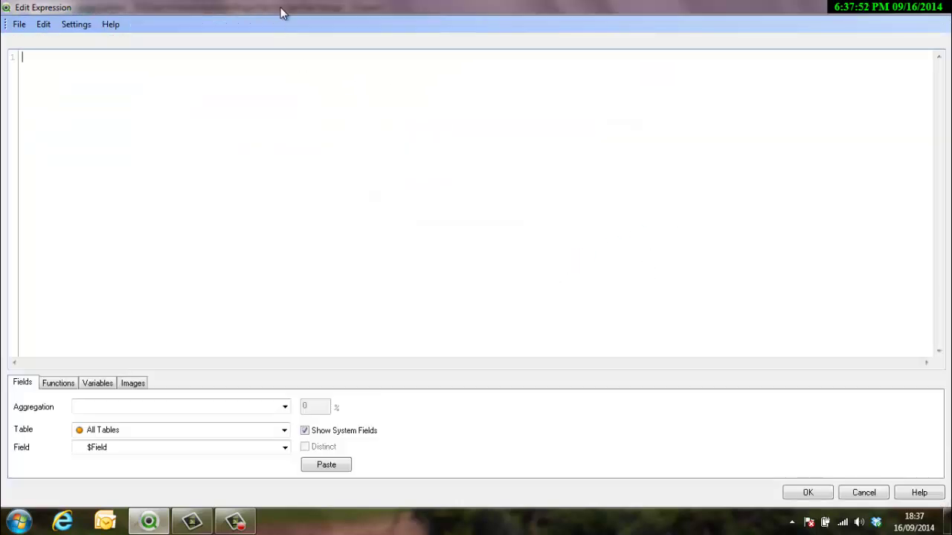
double_click(353, 9)
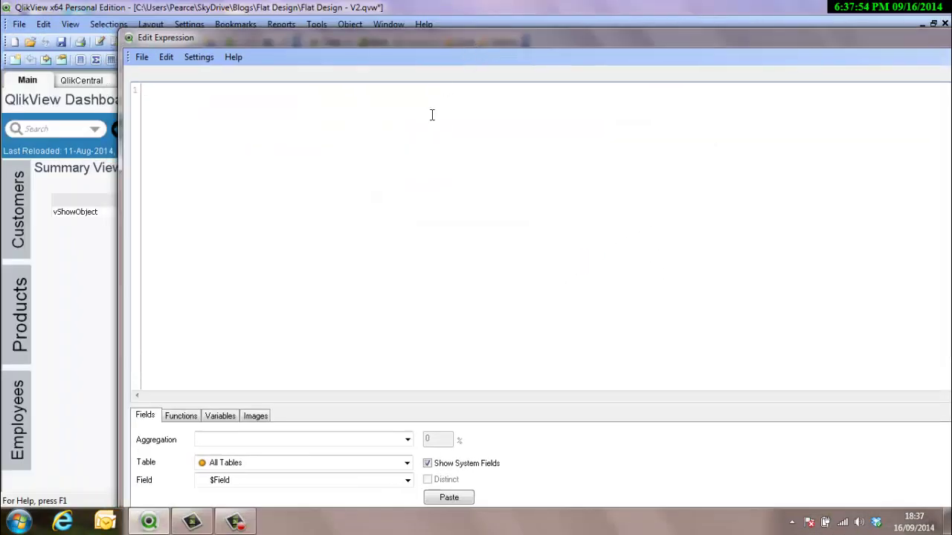
double_click(395, 37)
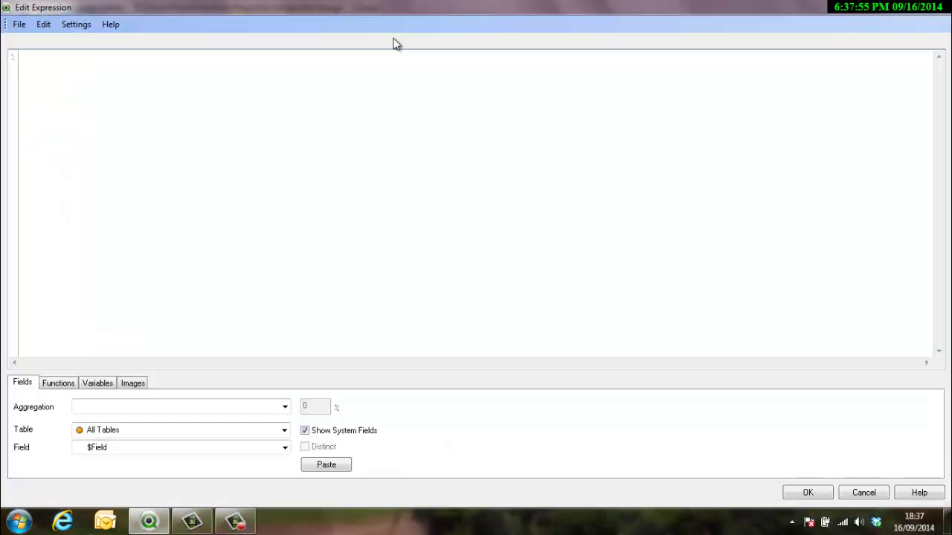
left_click(111, 387)
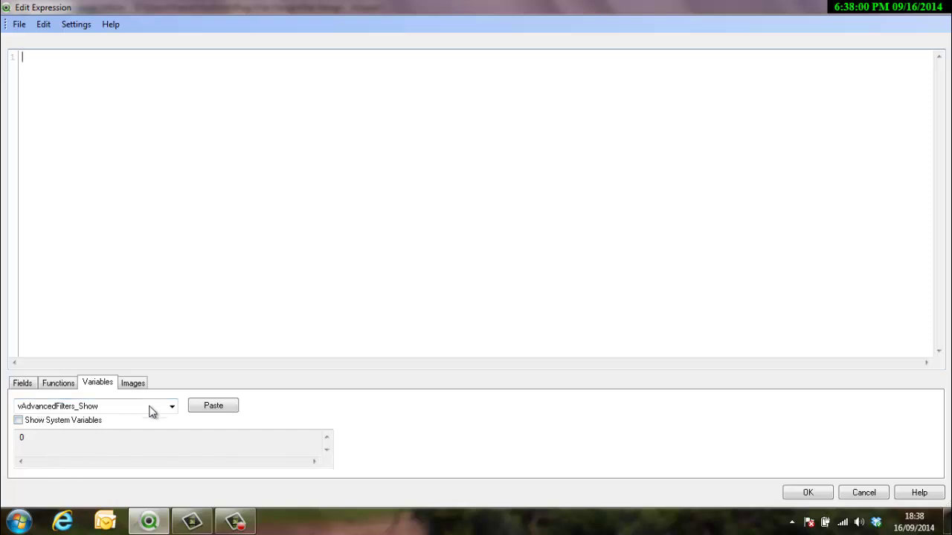
left_click(173, 408)
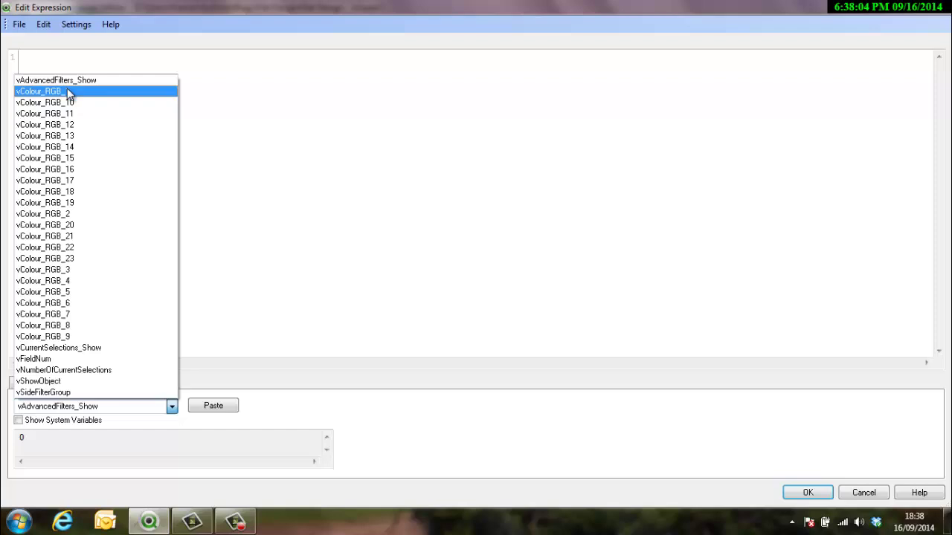
left_click(75, 381)
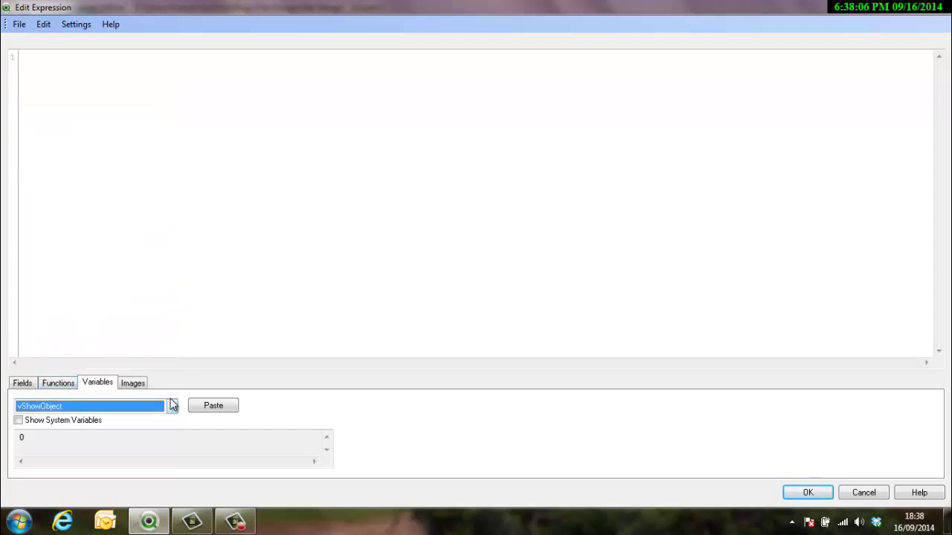
left_click(220, 408)
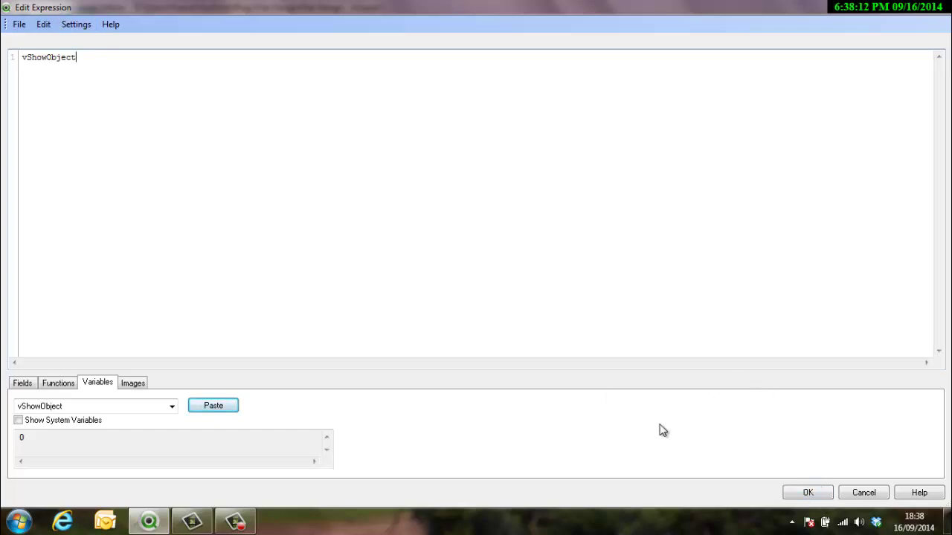
left_click(815, 495)
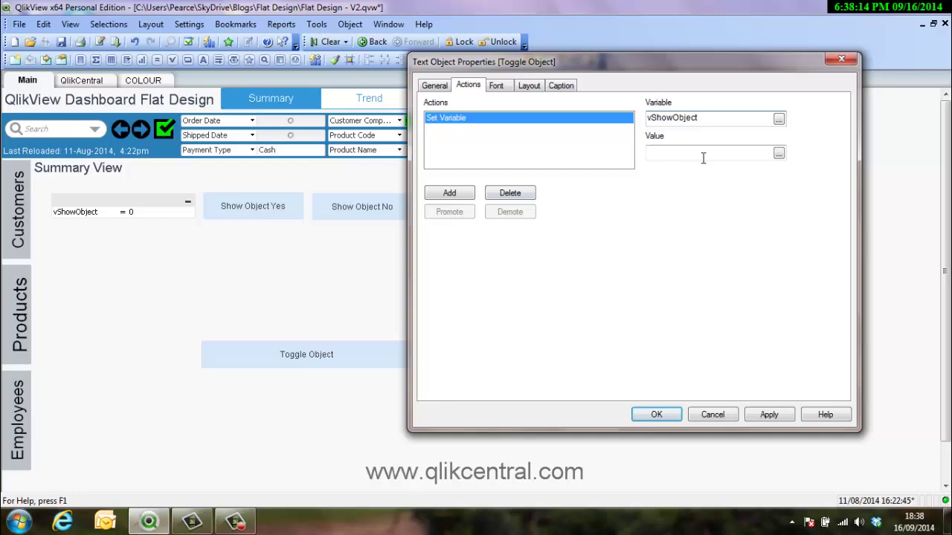
- Check the still-empty value field and reopen the editor's variables list
left_click(692, 119)
left_click(664, 156)
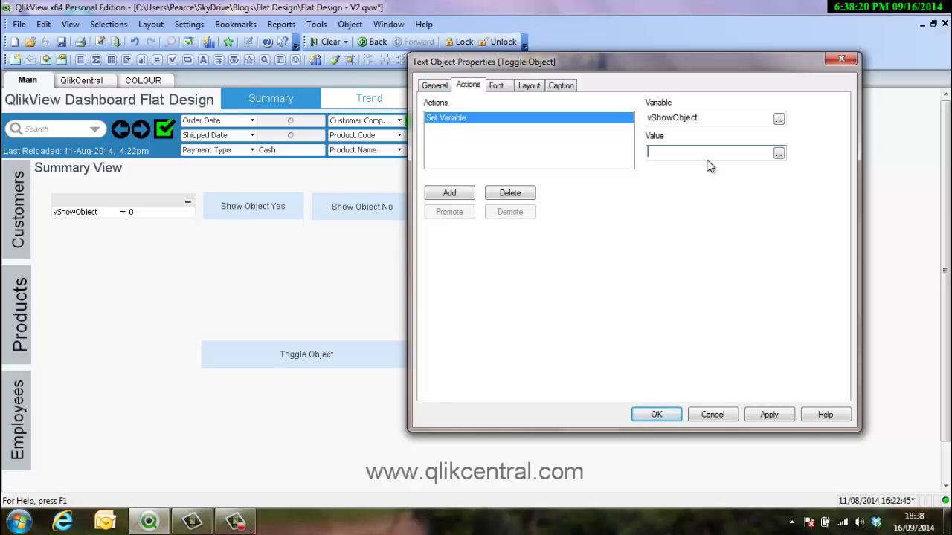
left_click(778, 120)
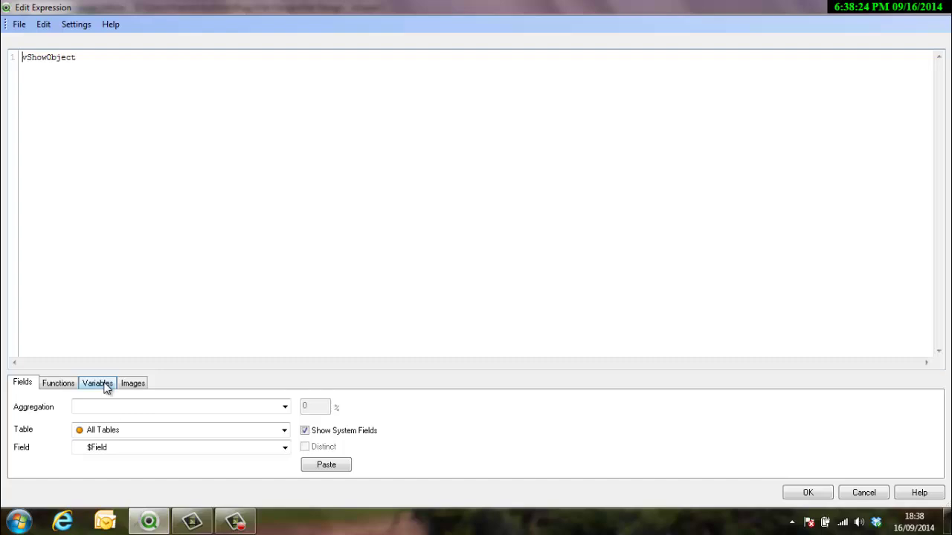
left_click(104, 384)
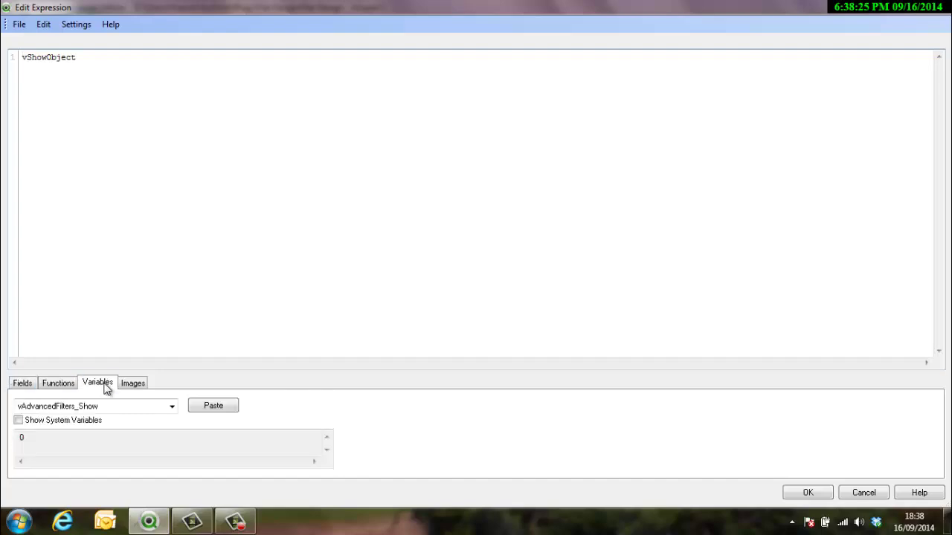
- Enter =if(vShowObject=1,0,1) as the Set Variable action's value
left_click(807, 493)
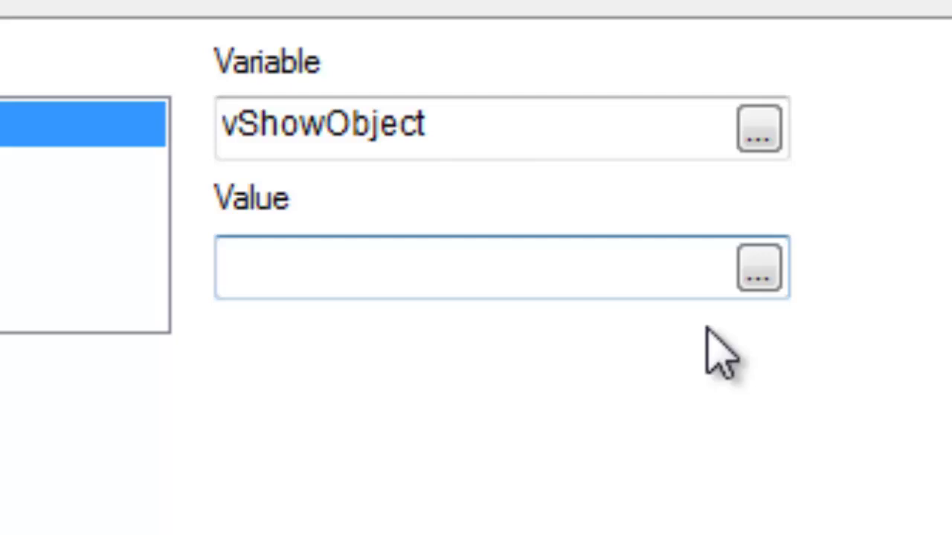
type("if(")
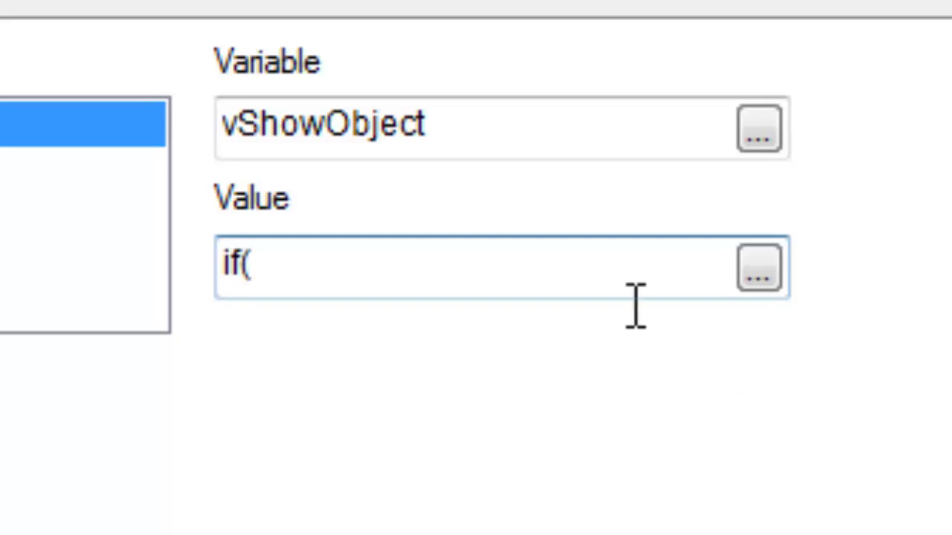
double_click(395, 119)
key("ctrl+c")
left_click(389, 270)
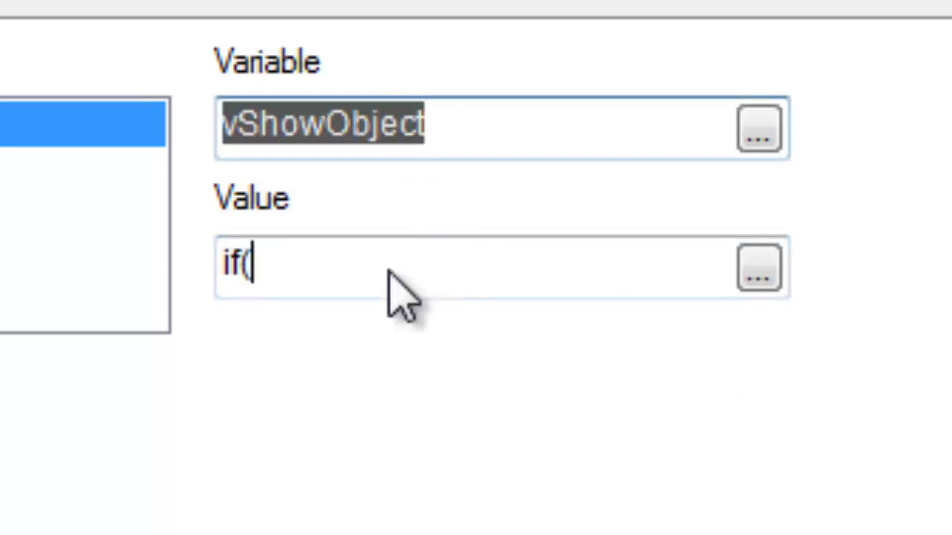
key("ctrl+v")
type("=1,0")
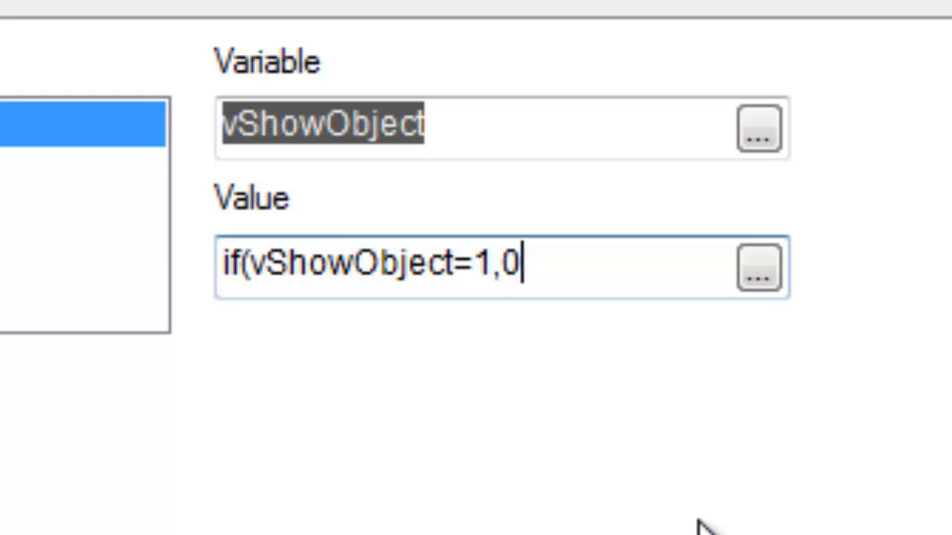
type(",1")
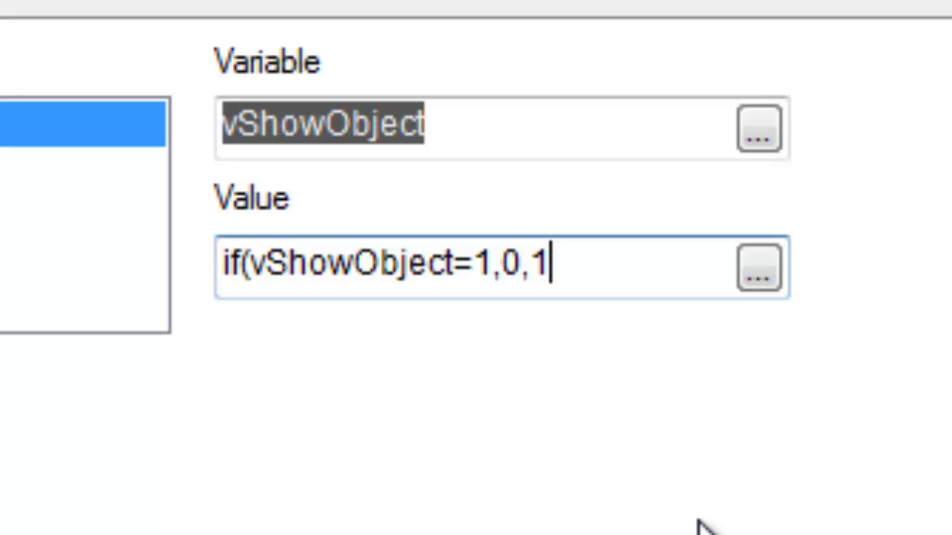
type(")")
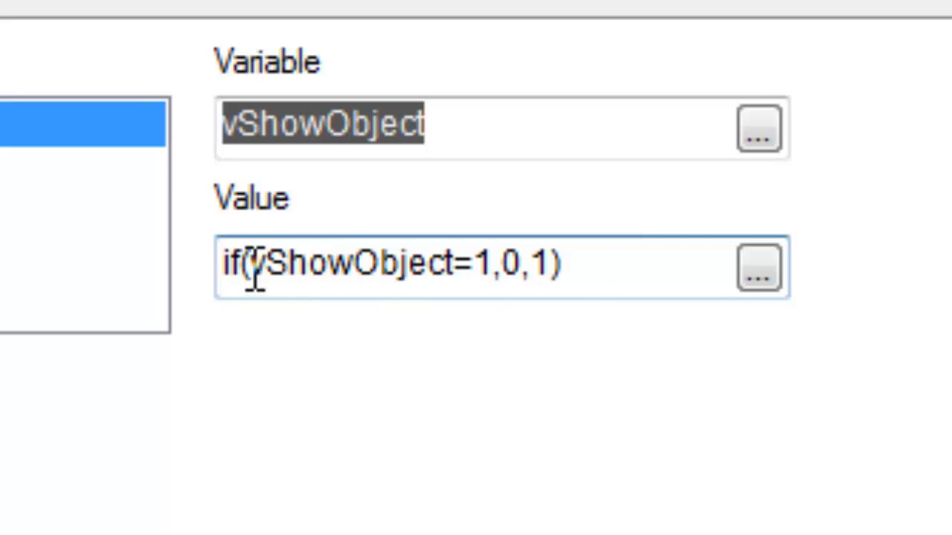
left_click(226, 262)
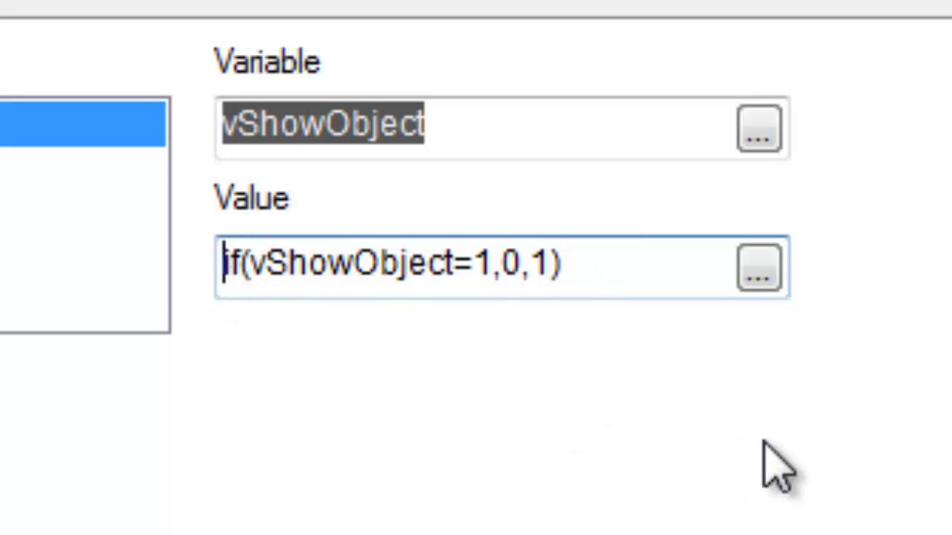
type("=")
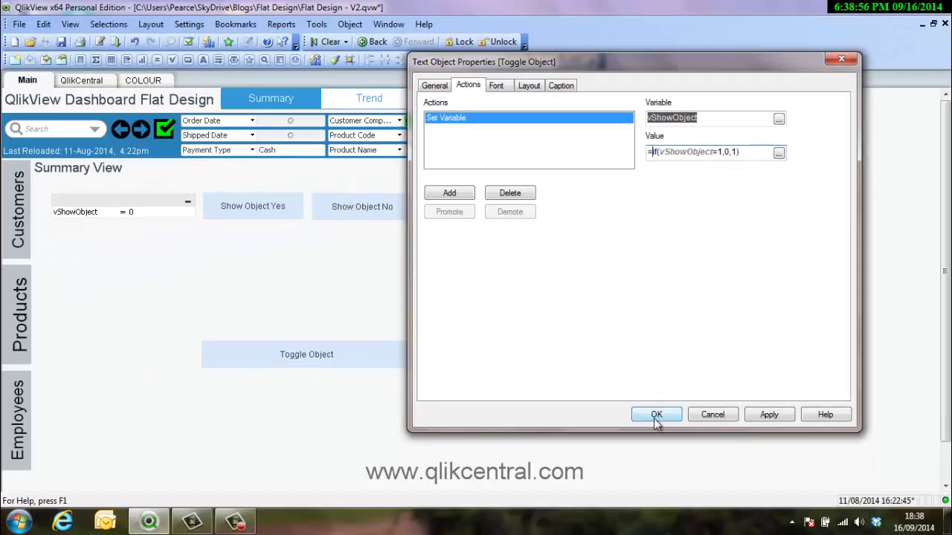
- Save the toggle action and click Toggle Object repeatedly to flip Hello World on and off
left_click(656, 415)
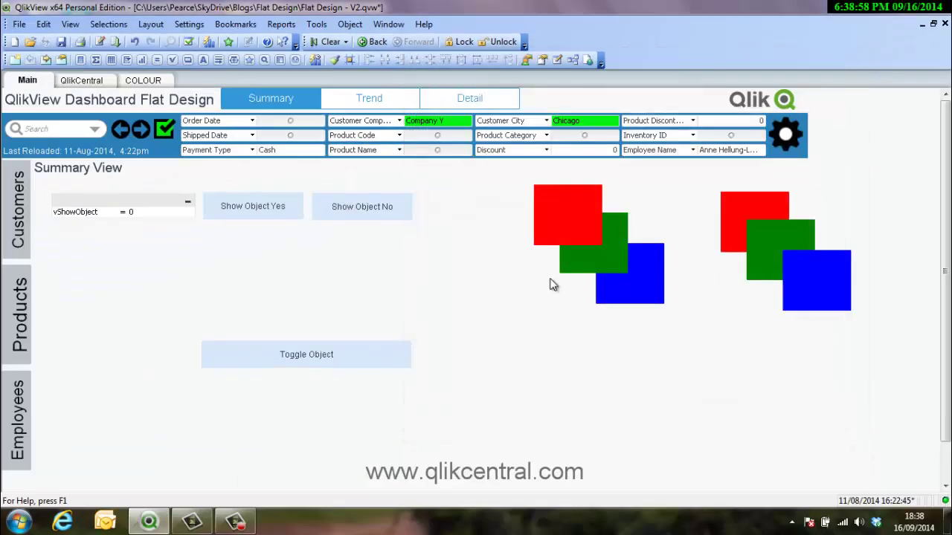
left_click(365, 364)
left_click(341, 365)
left_click(340, 365)
left_click(341, 364)
left_click(348, 366)
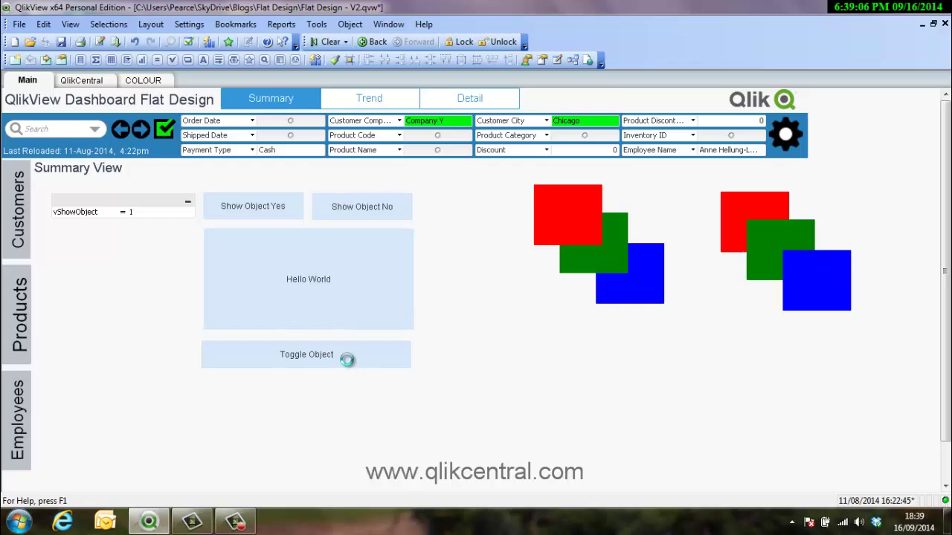
left_click(342, 364)
left_click(345, 367)
left_click(347, 367)
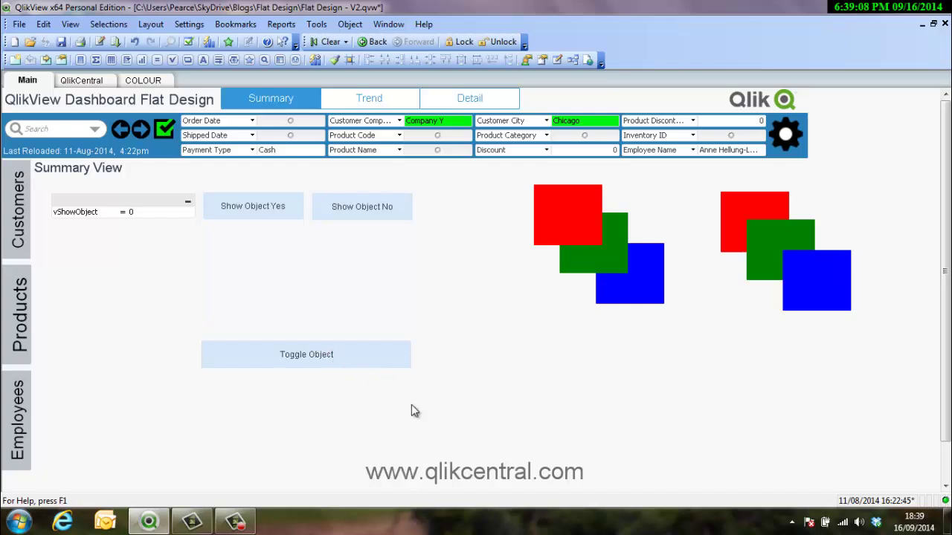
left_click(355, 368)
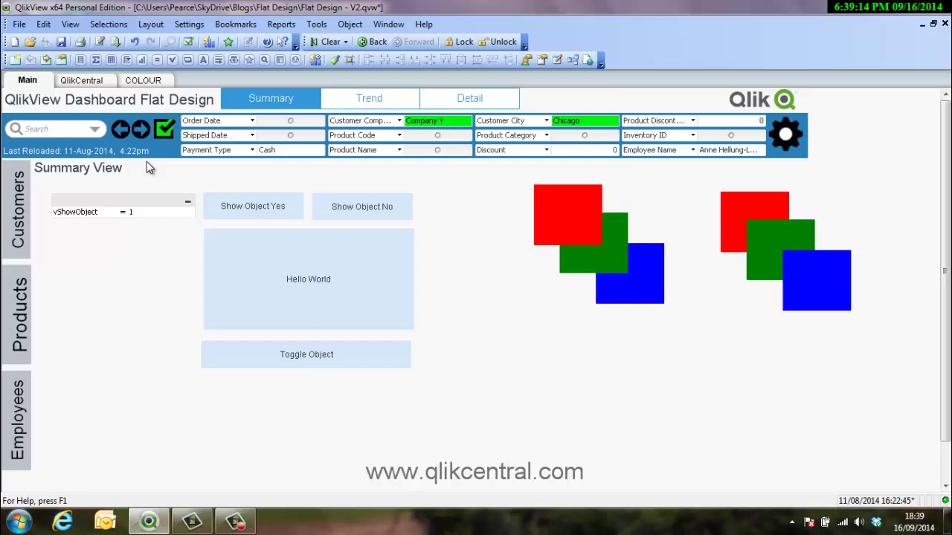
- Show and hide Current Selections, then open the Customers filter panel
left_click(159, 131)
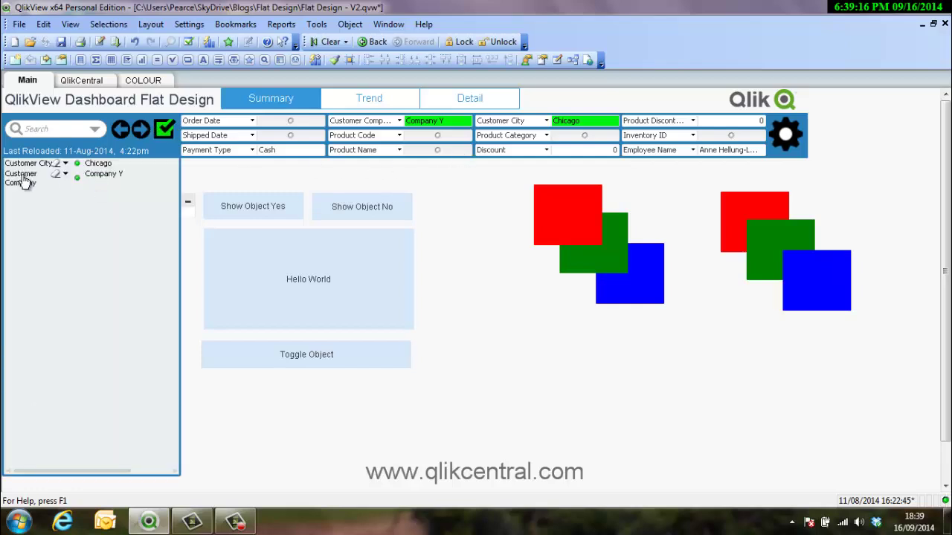
left_click(168, 134)
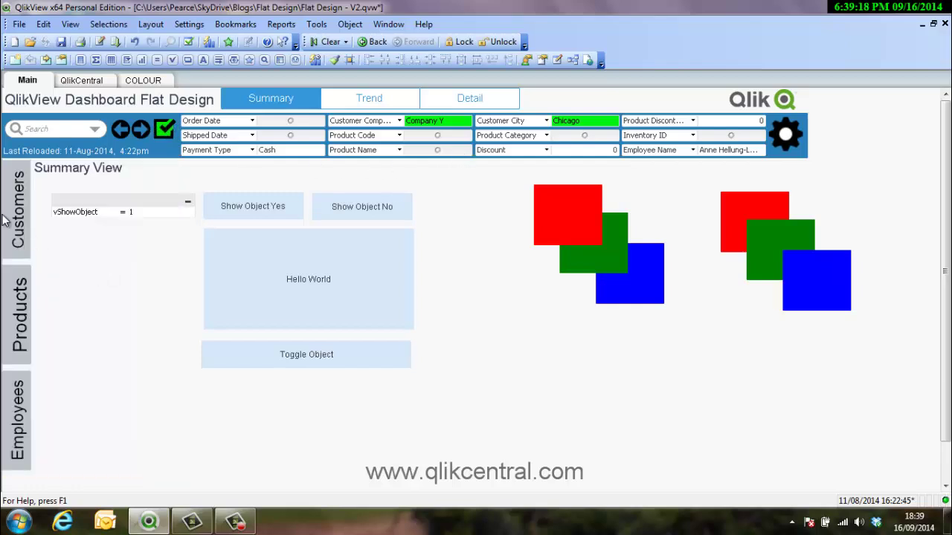
left_click(17, 220)
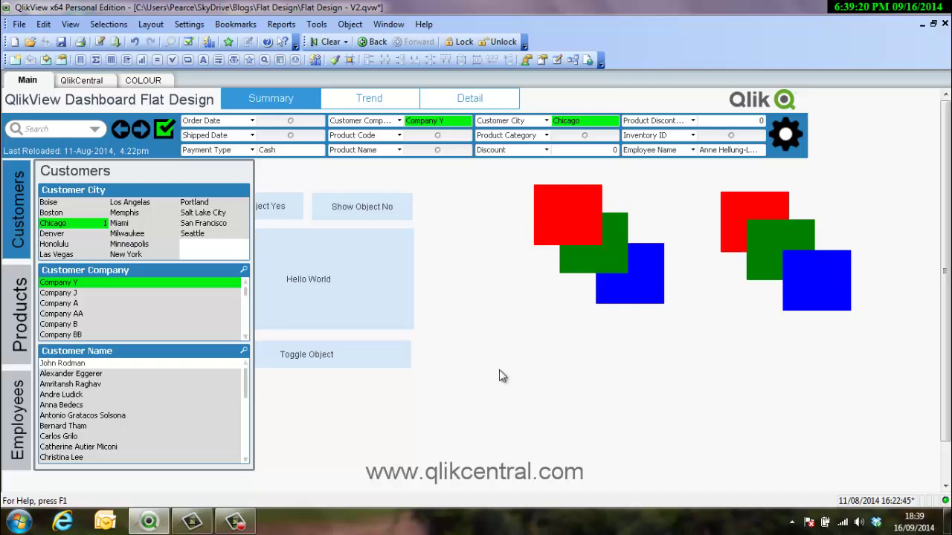
- Close and reopen the Customers panel, then hide and reshow Hello World
left_click(499, 375)
left_click(26, 197)
left_click(295, 365)
left_click(279, 208)
- Toggle Hello World once more, then open the Customers panel container's Properties
left_click(298, 351)
left_click(273, 213)
right_click(237, 174)
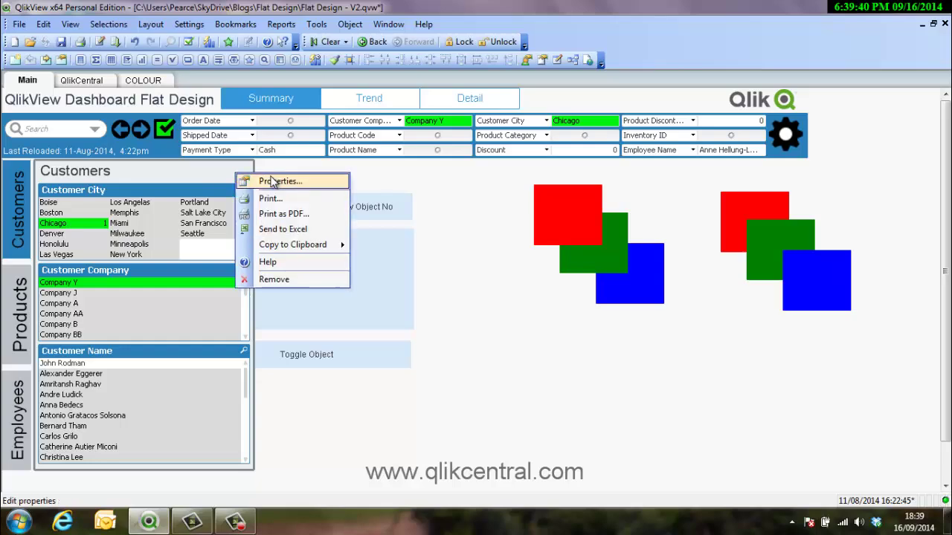
left_click(272, 183)
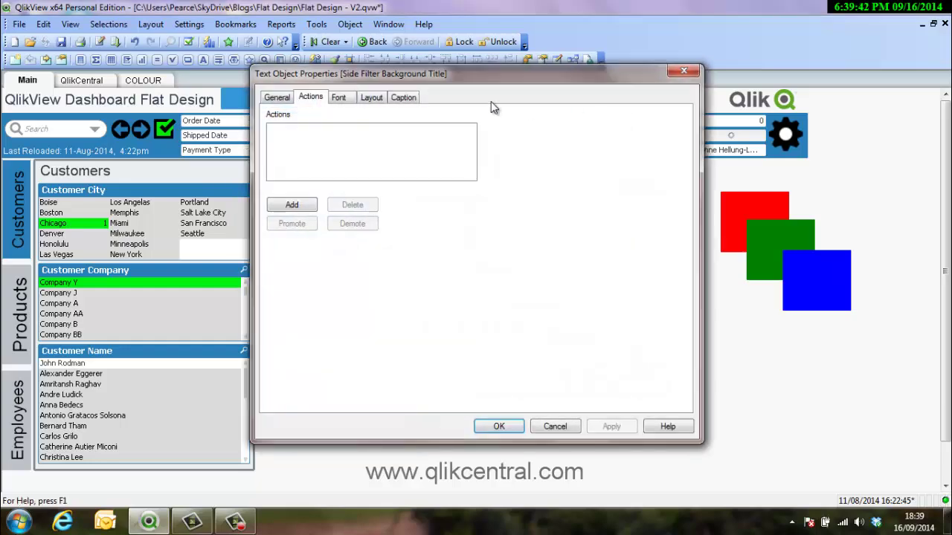
- Inspect the Layer settings on the Customers panel object's Layout tab
left_click(376, 102)
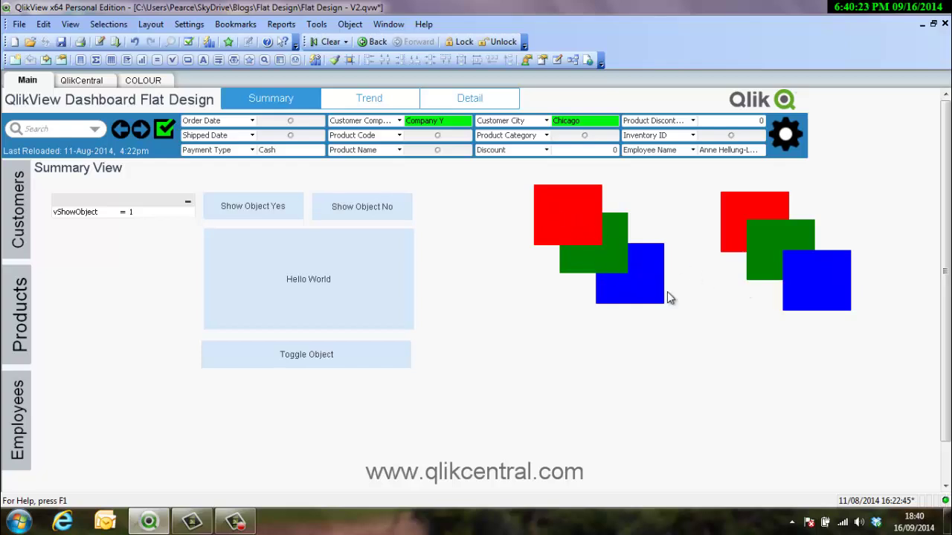
- Put two of the left overlapping squares on Custom layer 10 in their Layout properties
right_click(581, 234)
left_click(595, 240)
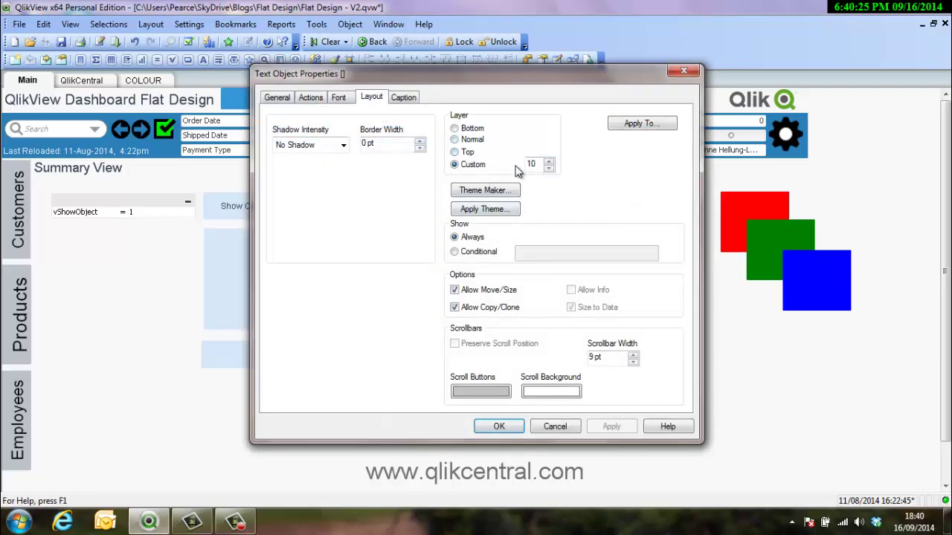
left_click(499, 426)
right_click(610, 266)
left_click(628, 274)
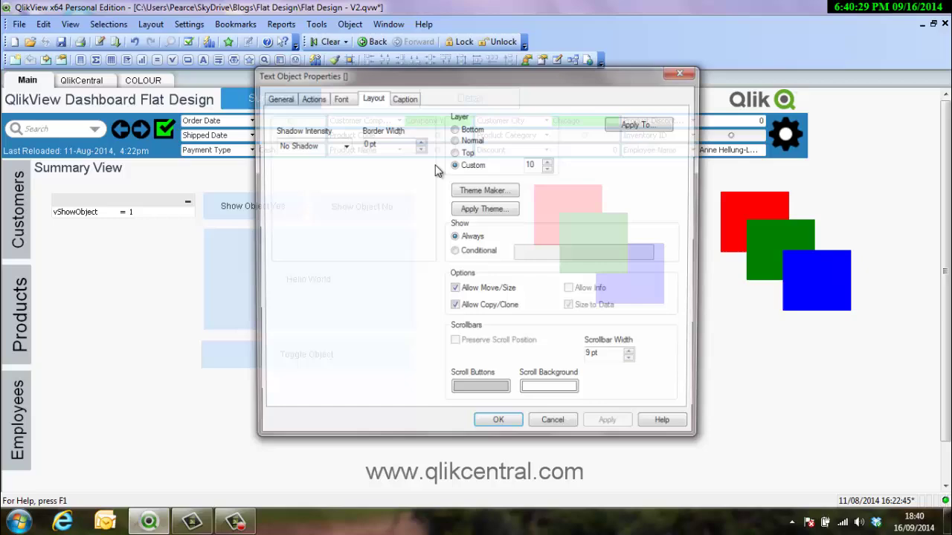
left_click(499, 427)
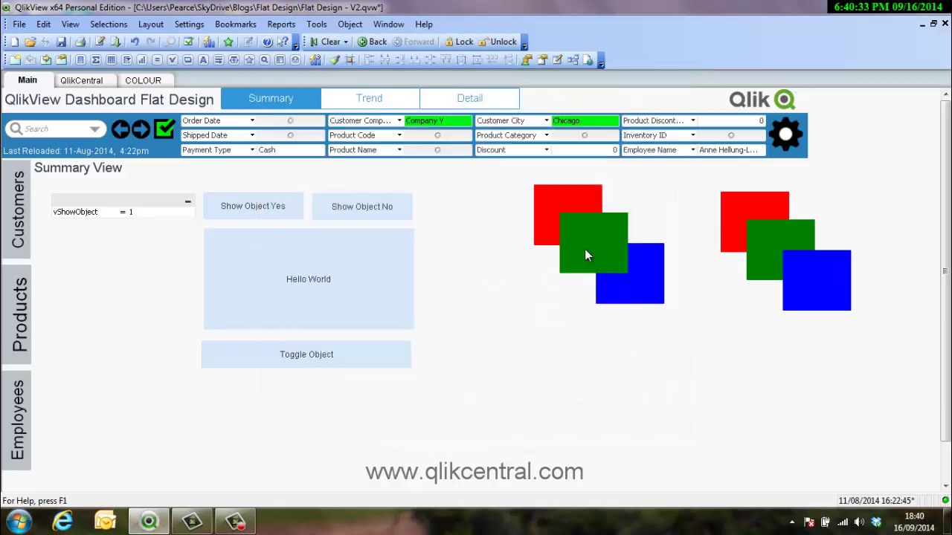
- Click the red, green and blue squares to reorder them, ending with green over blue
left_click(544, 210)
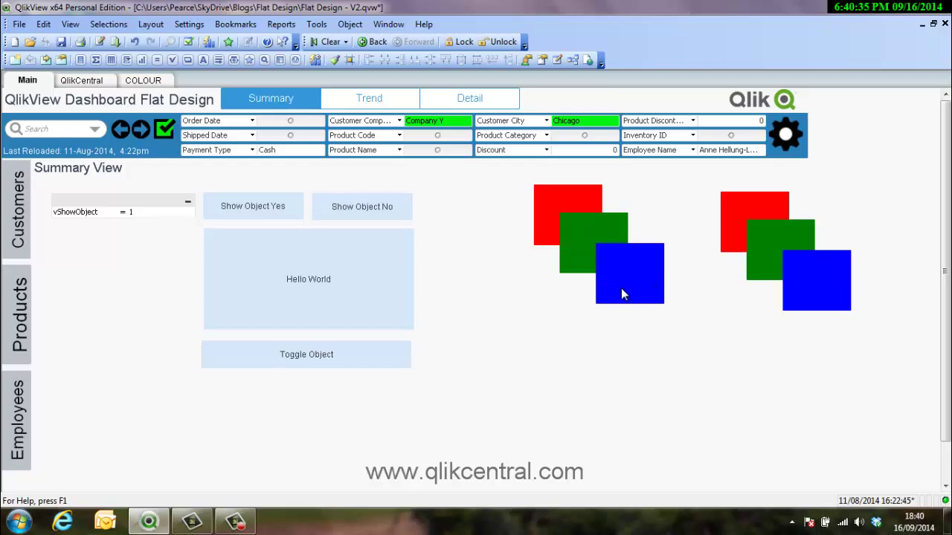
left_click(581, 241)
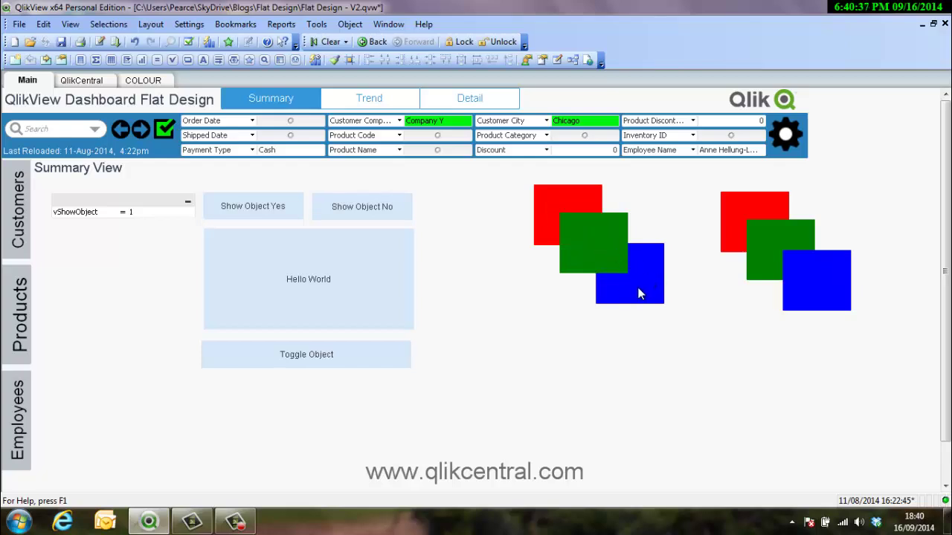
left_click(638, 293)
left_click(601, 250)
left_click(581, 232)
left_click(580, 223)
- Show and hide Current Selections, then open and close the Customers filter panel
left_click(165, 138)
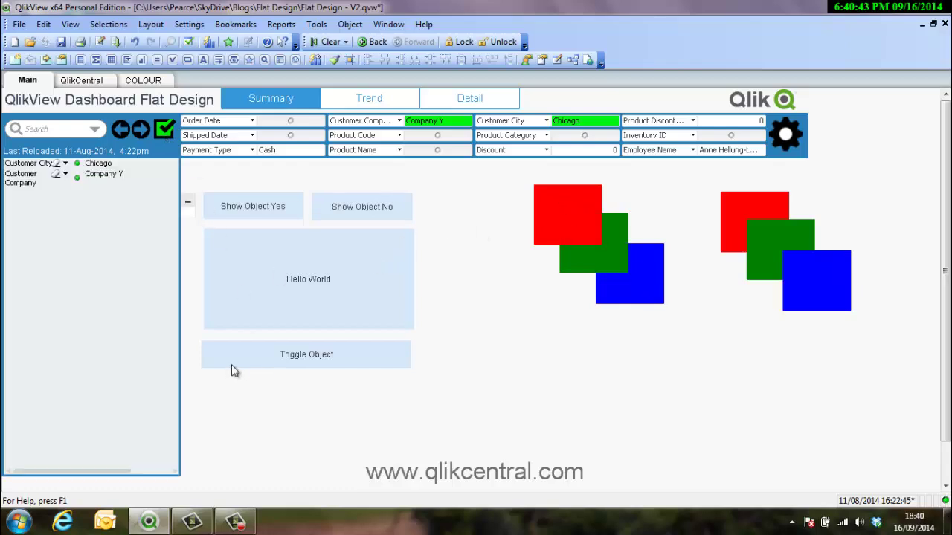
left_click(165, 133)
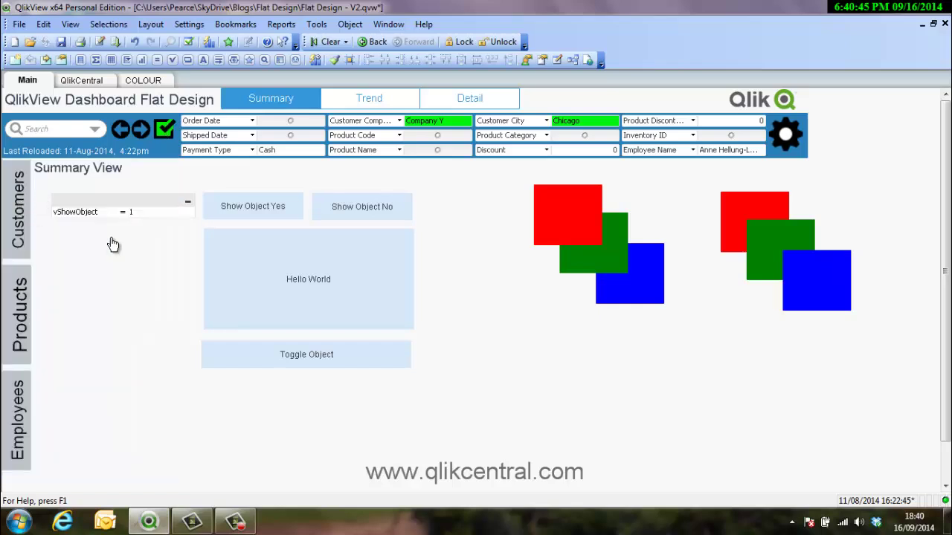
left_click(18, 211)
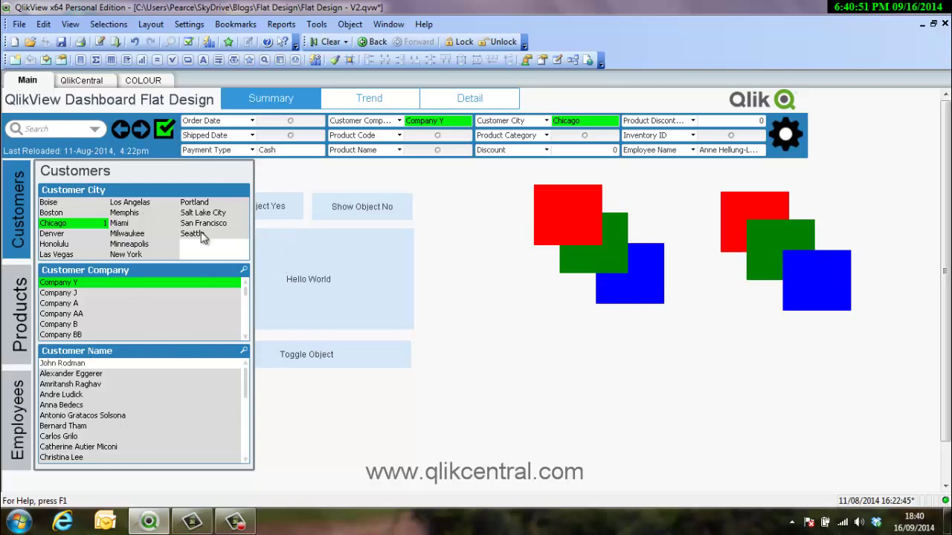
left_click(23, 207)
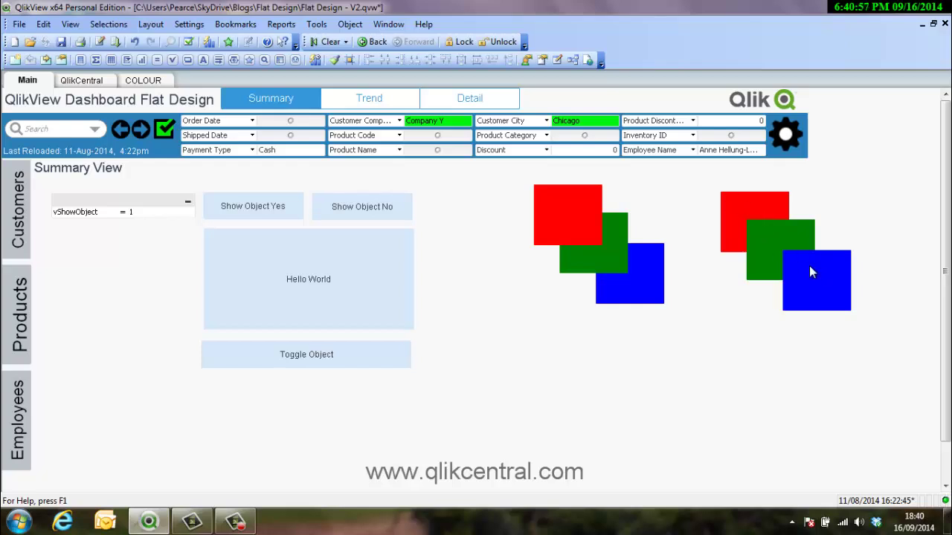
- Check the Custom layer setting in each right-hand square's Layout properties and confirm
right_click(733, 203)
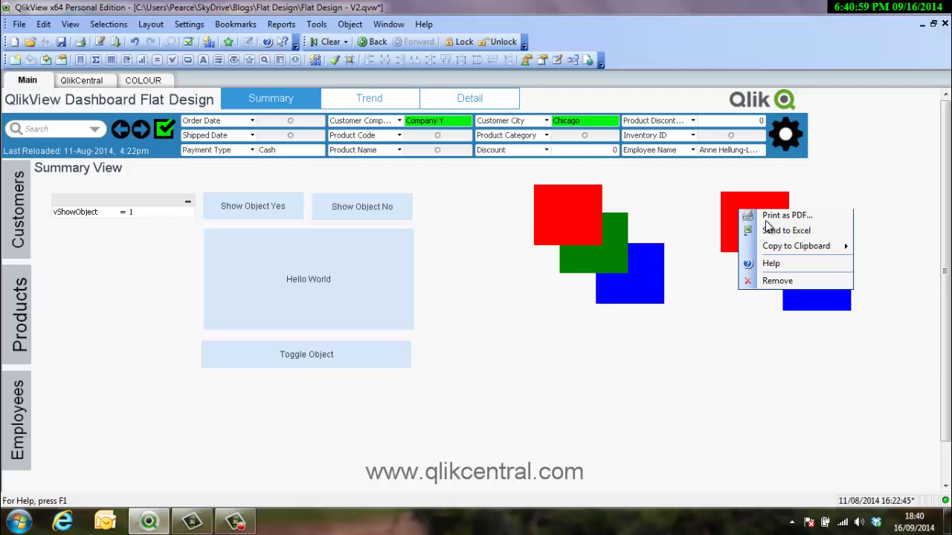
left_click(755, 202)
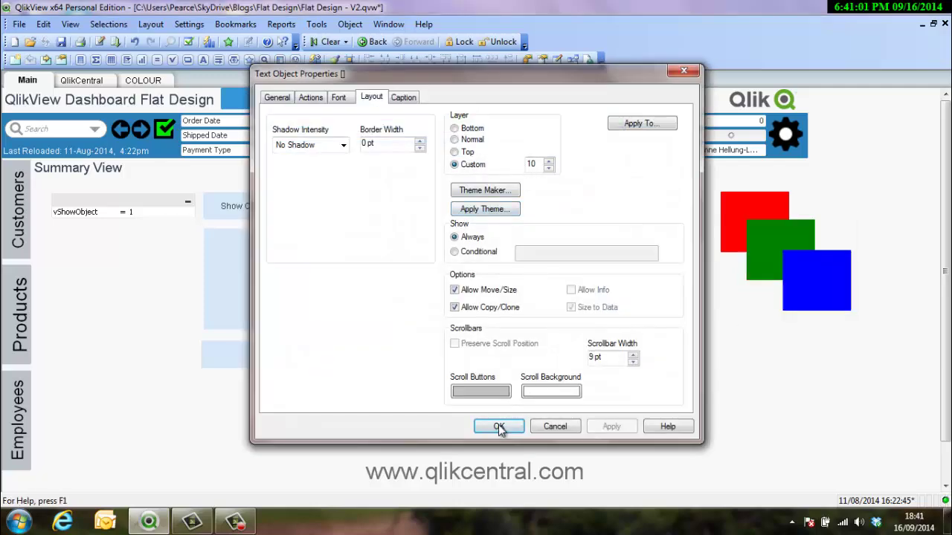
left_click(499, 426)
right_click(774, 250)
left_click(714, 253)
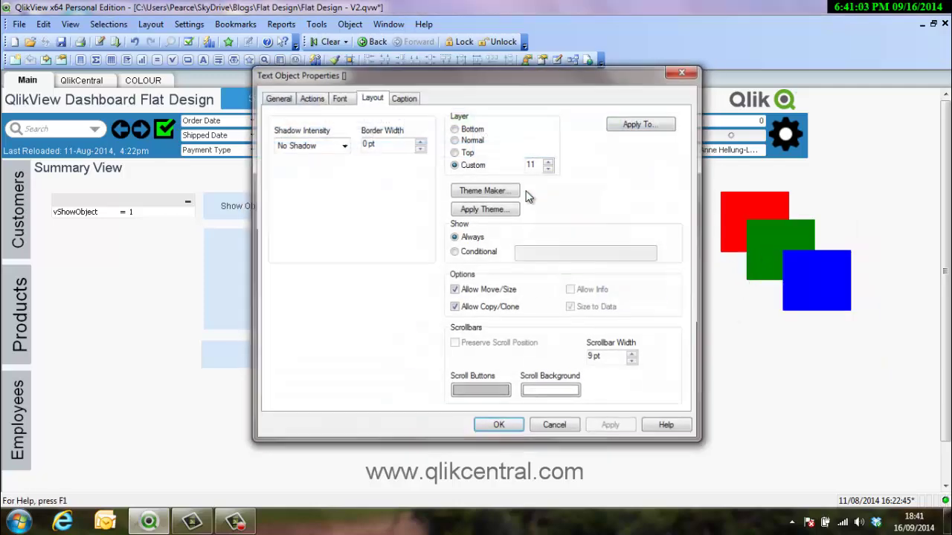
left_click(499, 426)
right_click(814, 292)
left_click(826, 298)
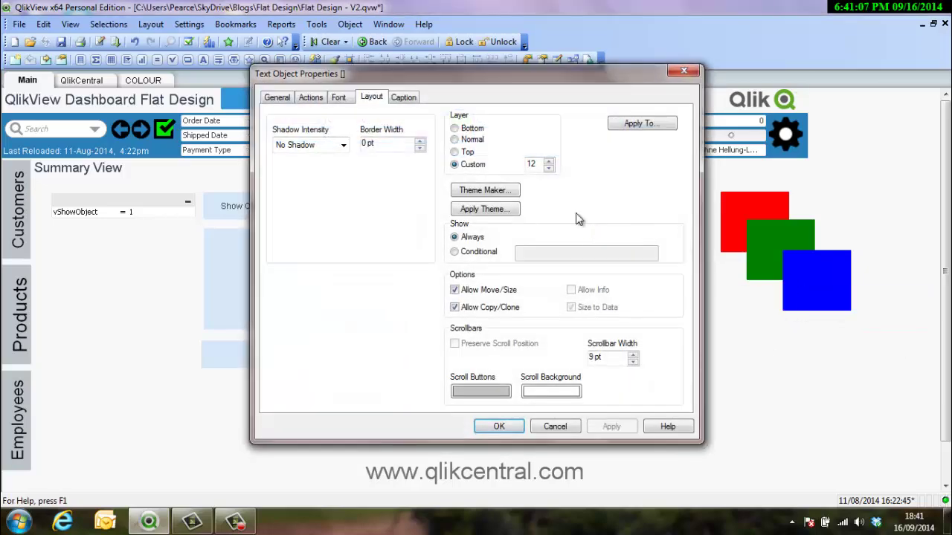
left_click(511, 432)
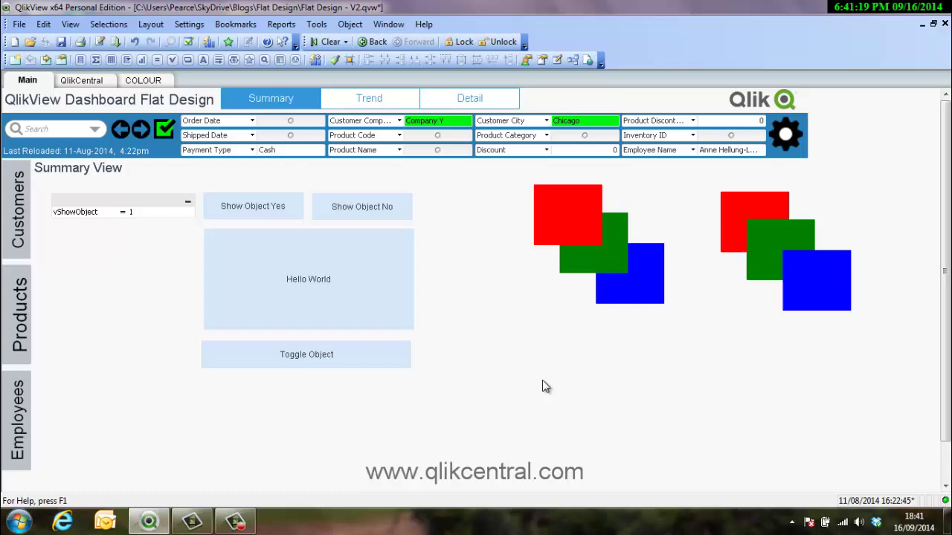
- Restack the left squares so red sits at back, green in the middle, blue in front
left_click(600, 252)
left_click(609, 256)
left_click(593, 238)
left_click(645, 257)
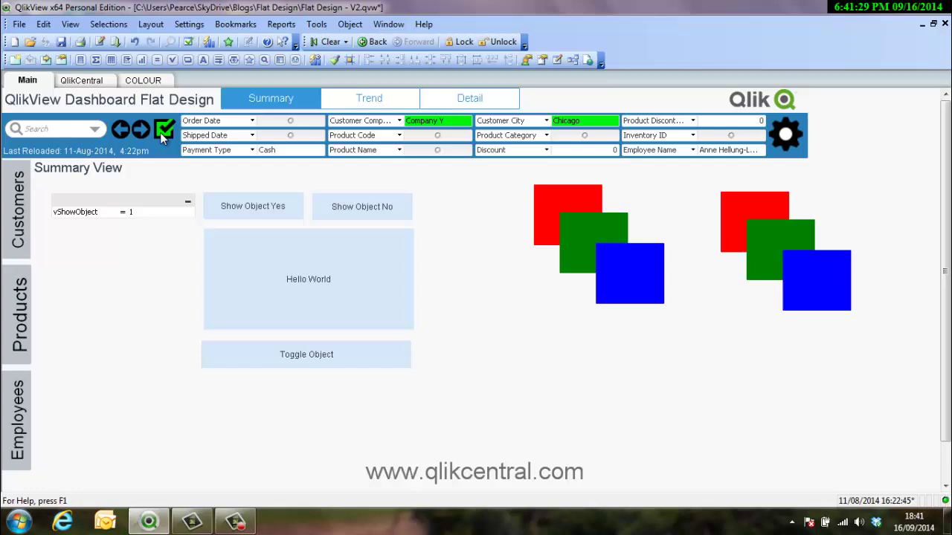
left_click(82, 80)
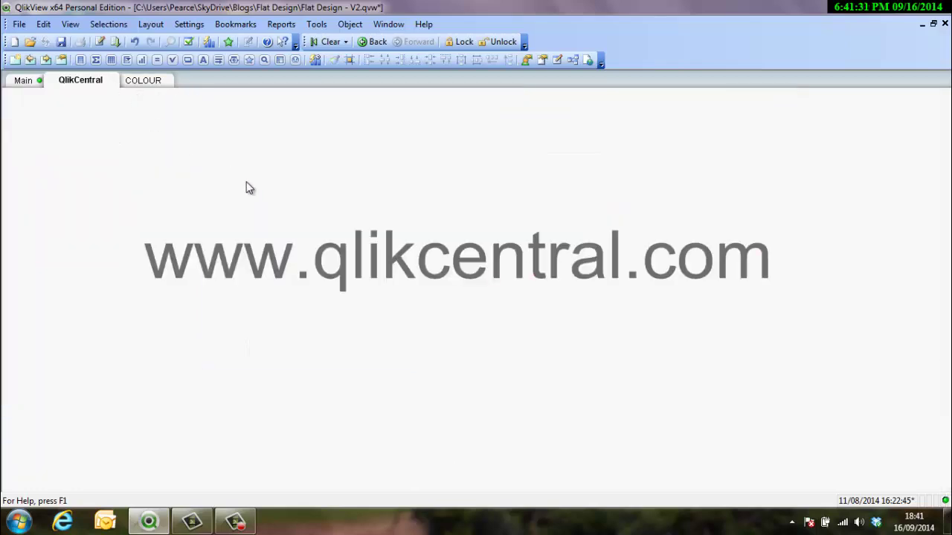